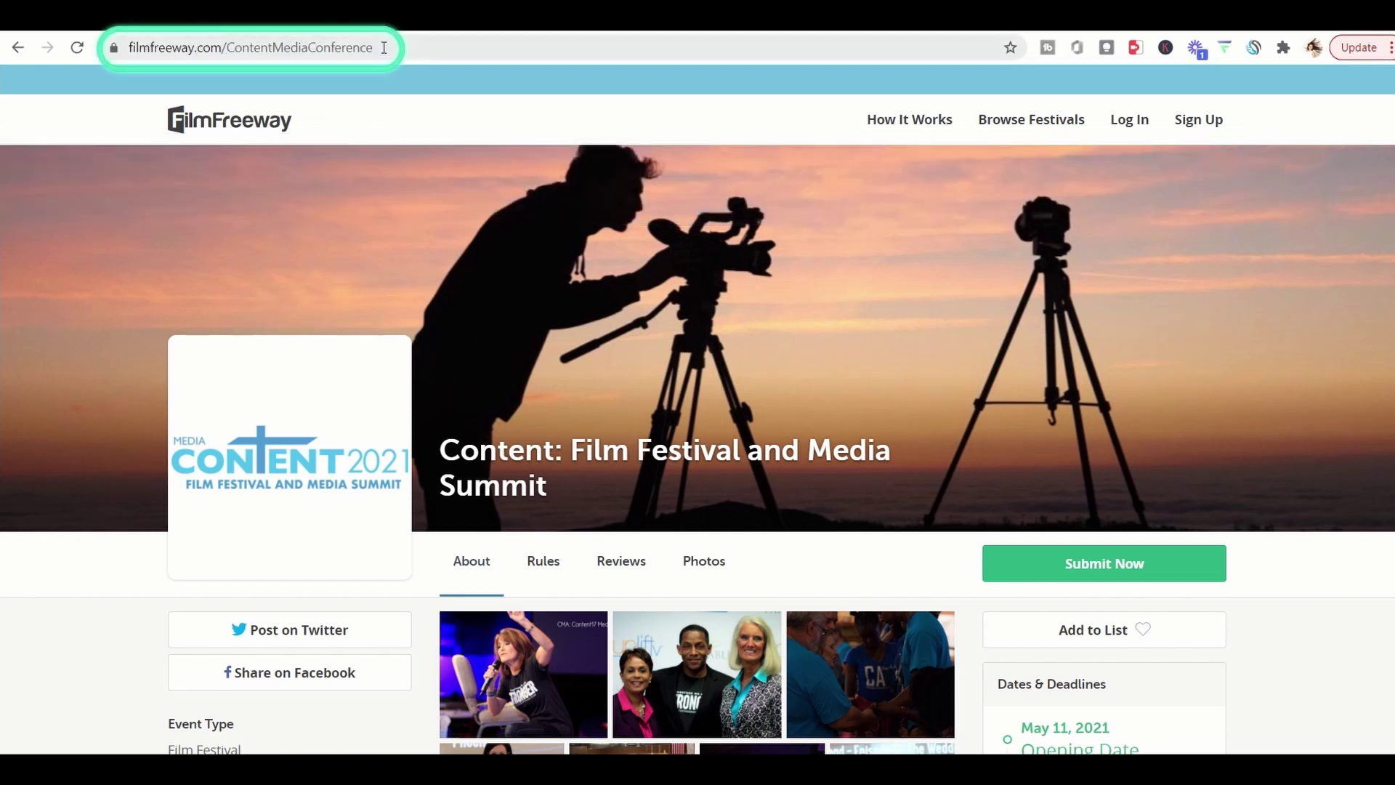
- Sign up with a Google account, choosing 'I want to submit my work'
click(1221, 122)
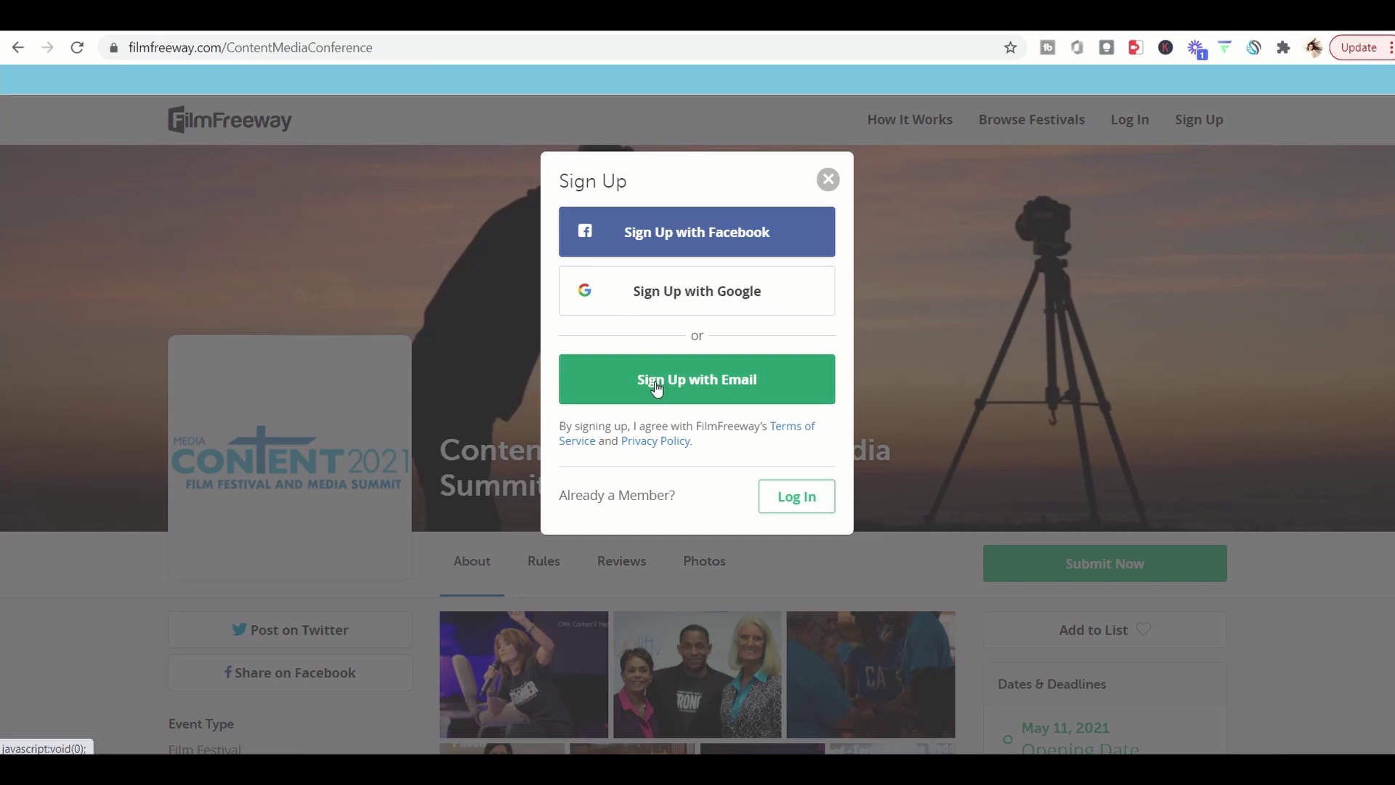
click(673, 305)
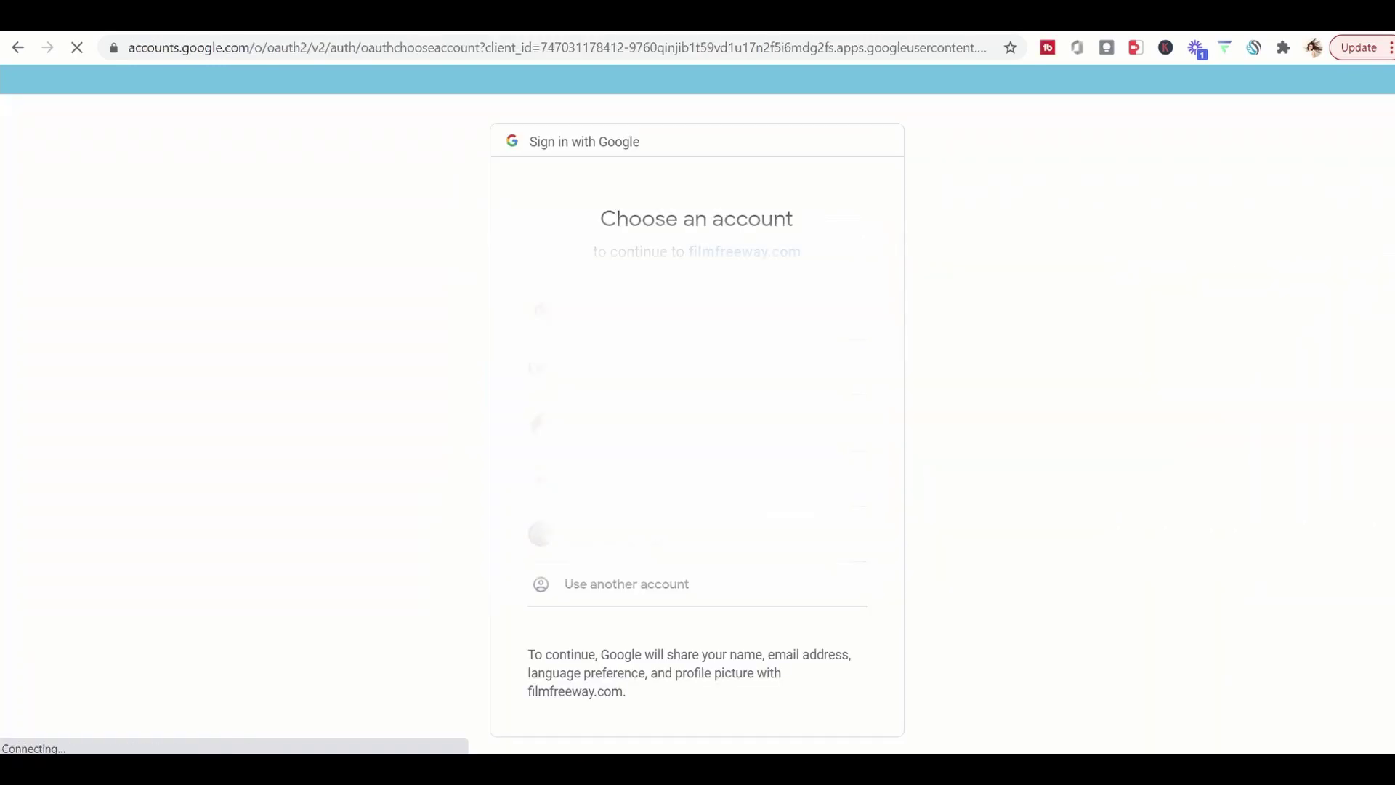
click(647, 428)
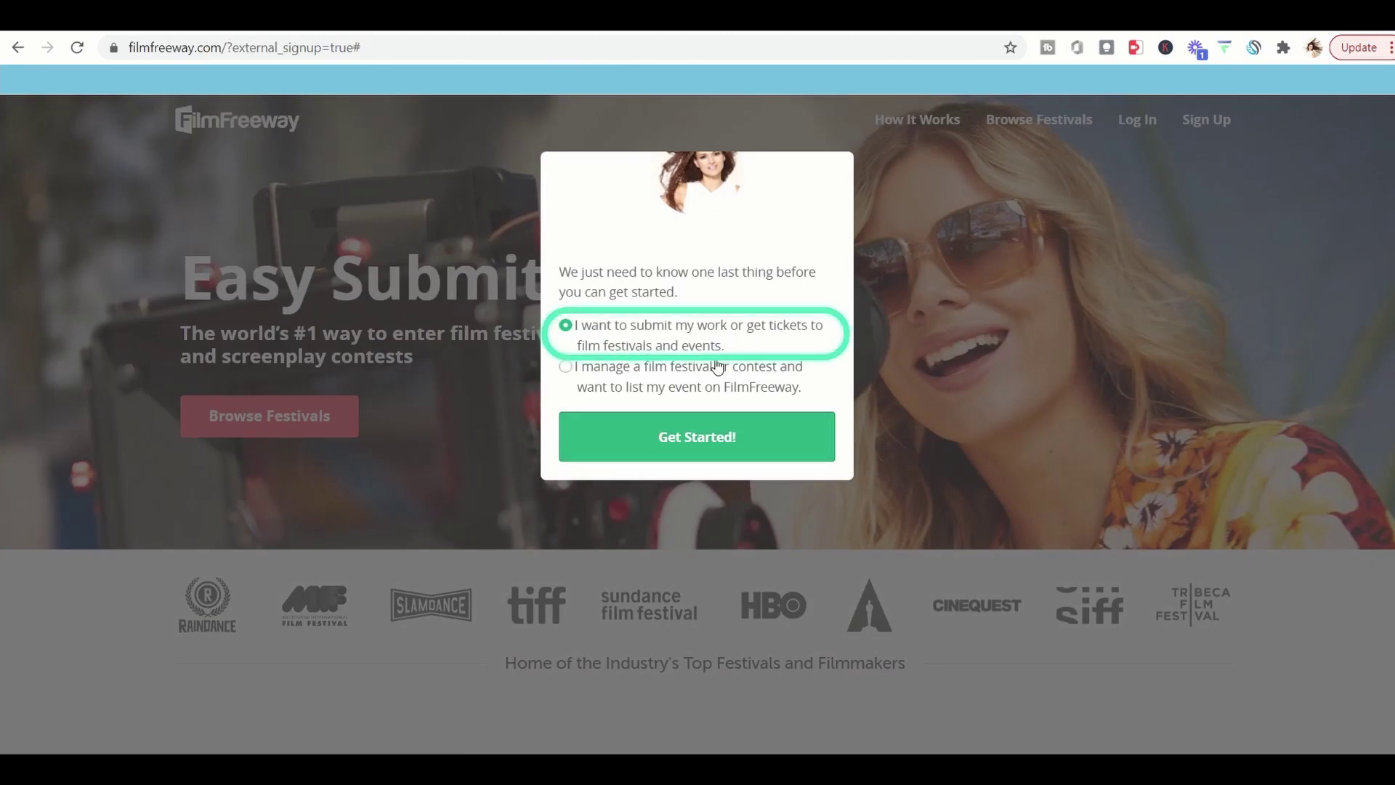
click(649, 437)
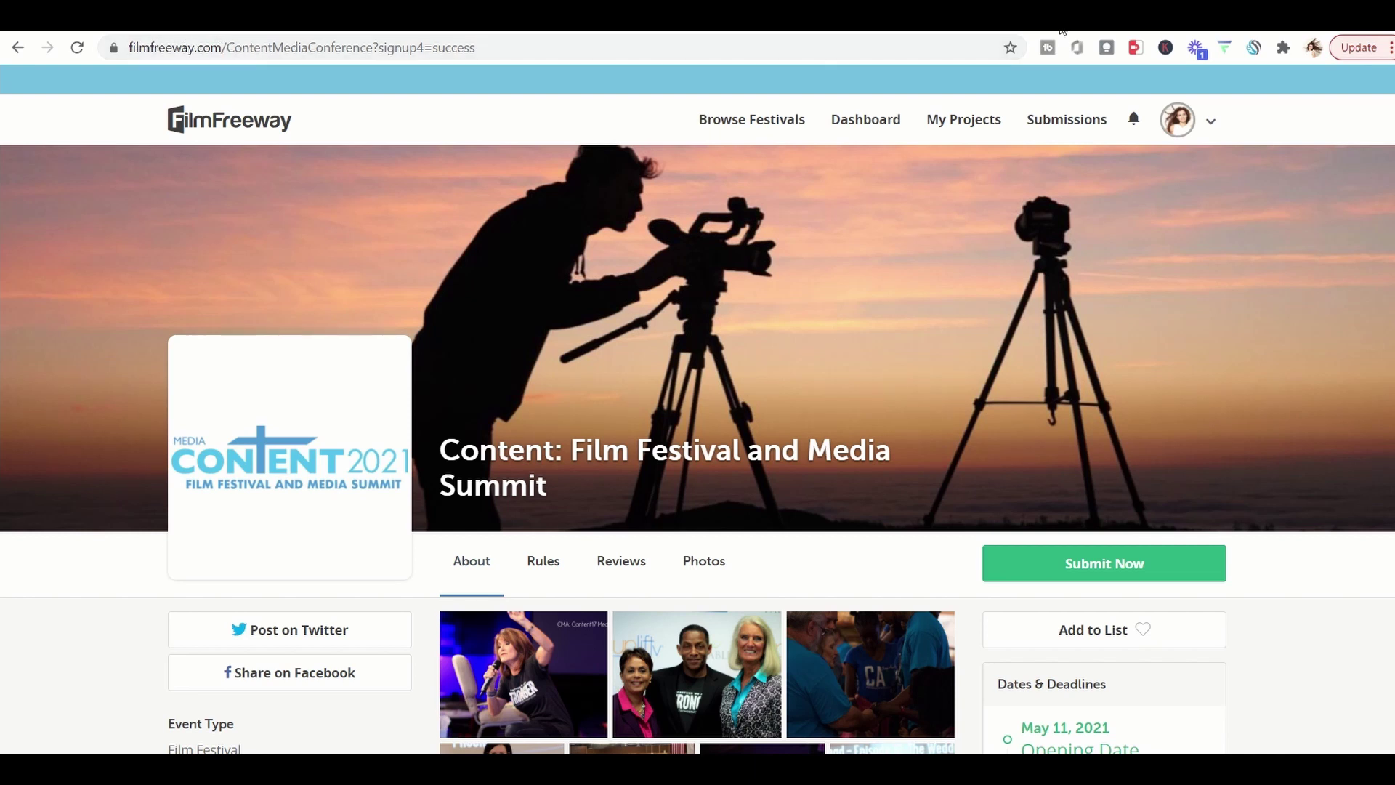
- Load filmfreeway.com/ContentMediaConference in a new tab and check the account menu
key(ctrl+t)
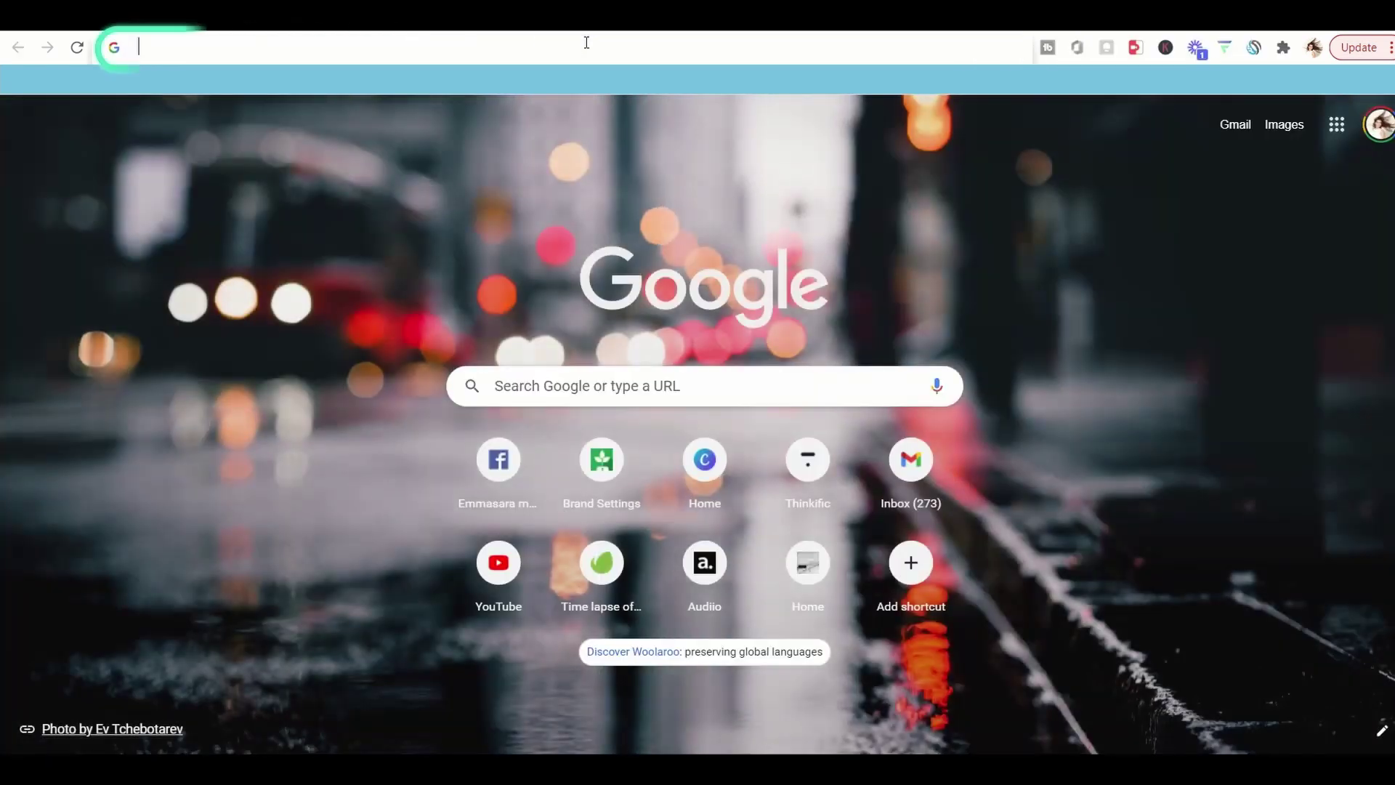
text(https://filmfreeway.com/ContentMediaConference)
key(Return)
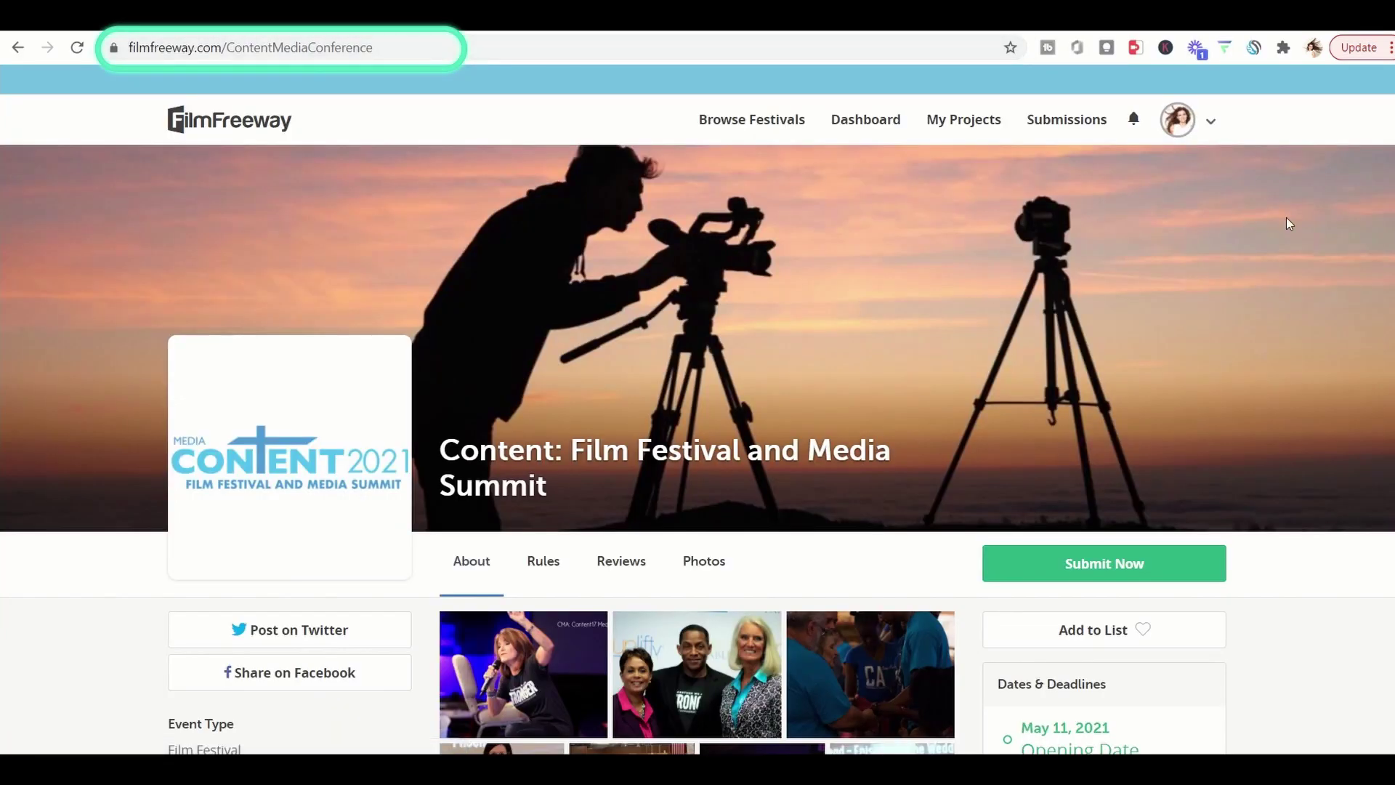
click(1178, 122)
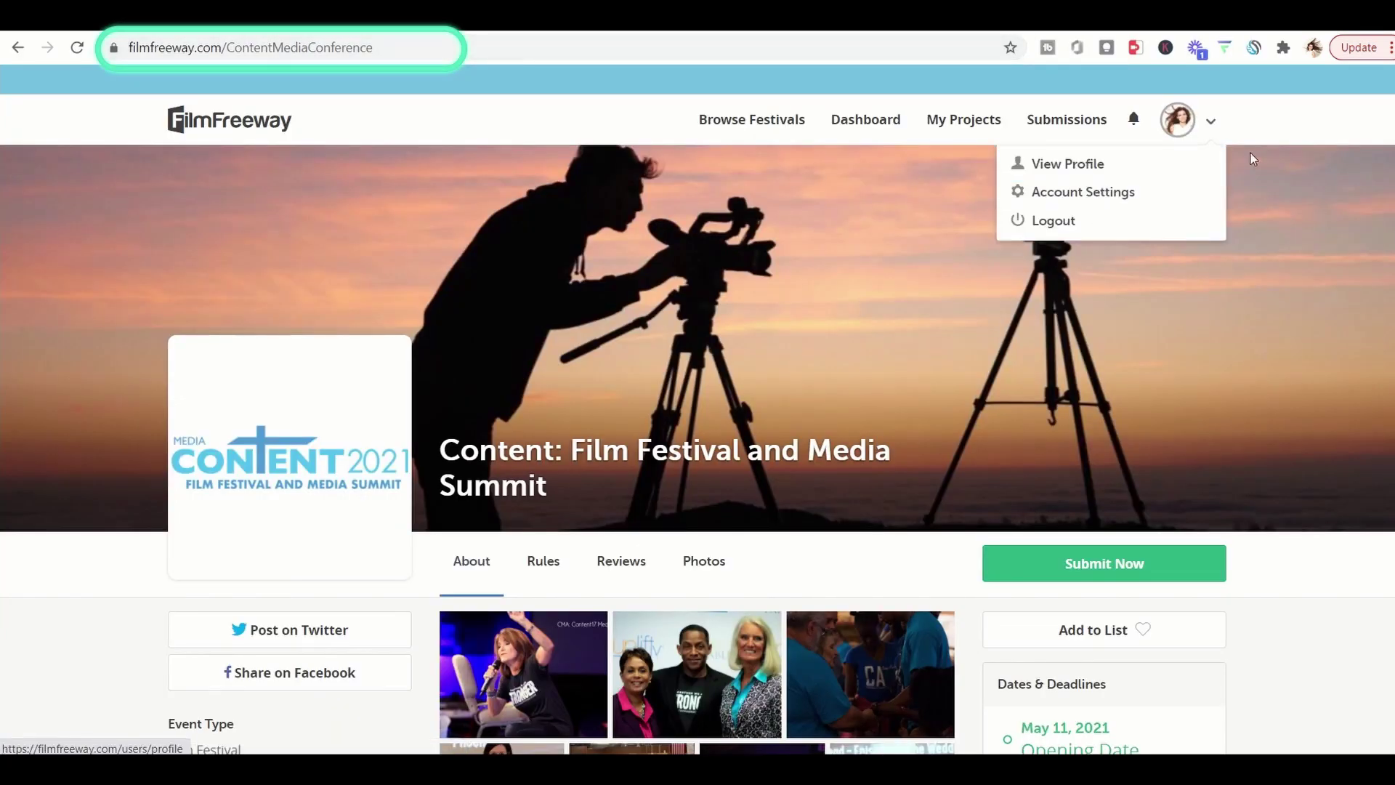
- From the festival page, use Submit Now and choose Add a Project in the Ready To Submit dialog
click(1248, 131)
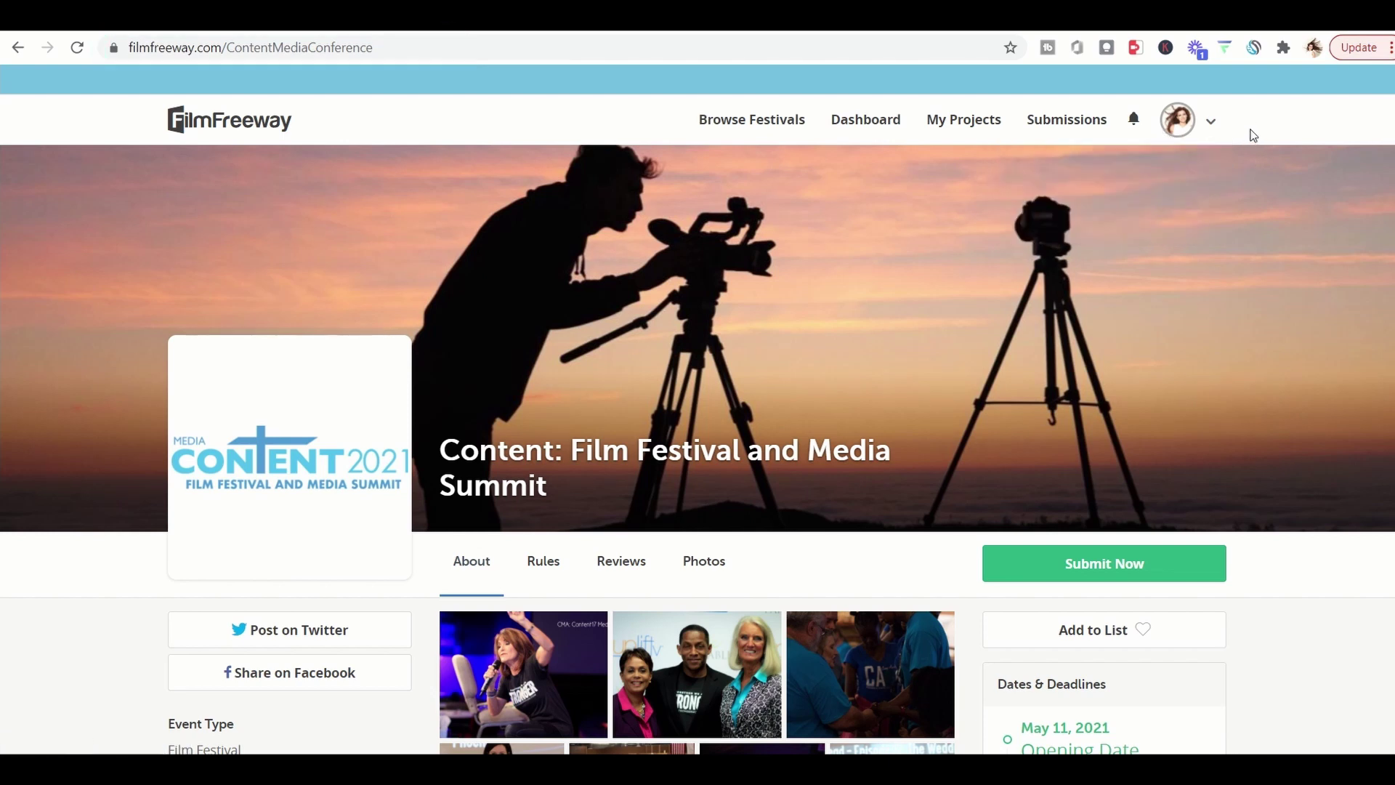
scroll(783, 511, down, 3)
scroll(783, 511, down, 2)
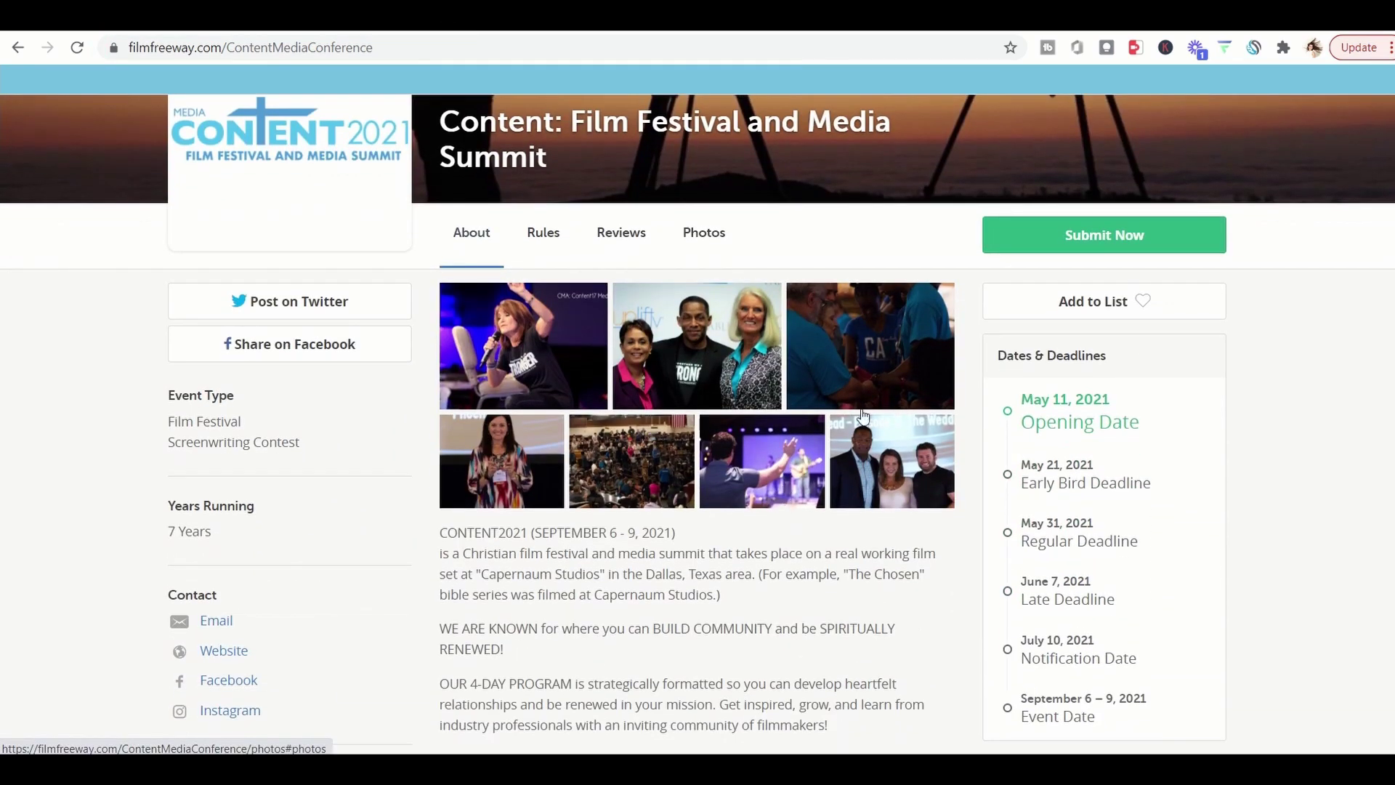
click(1088, 238)
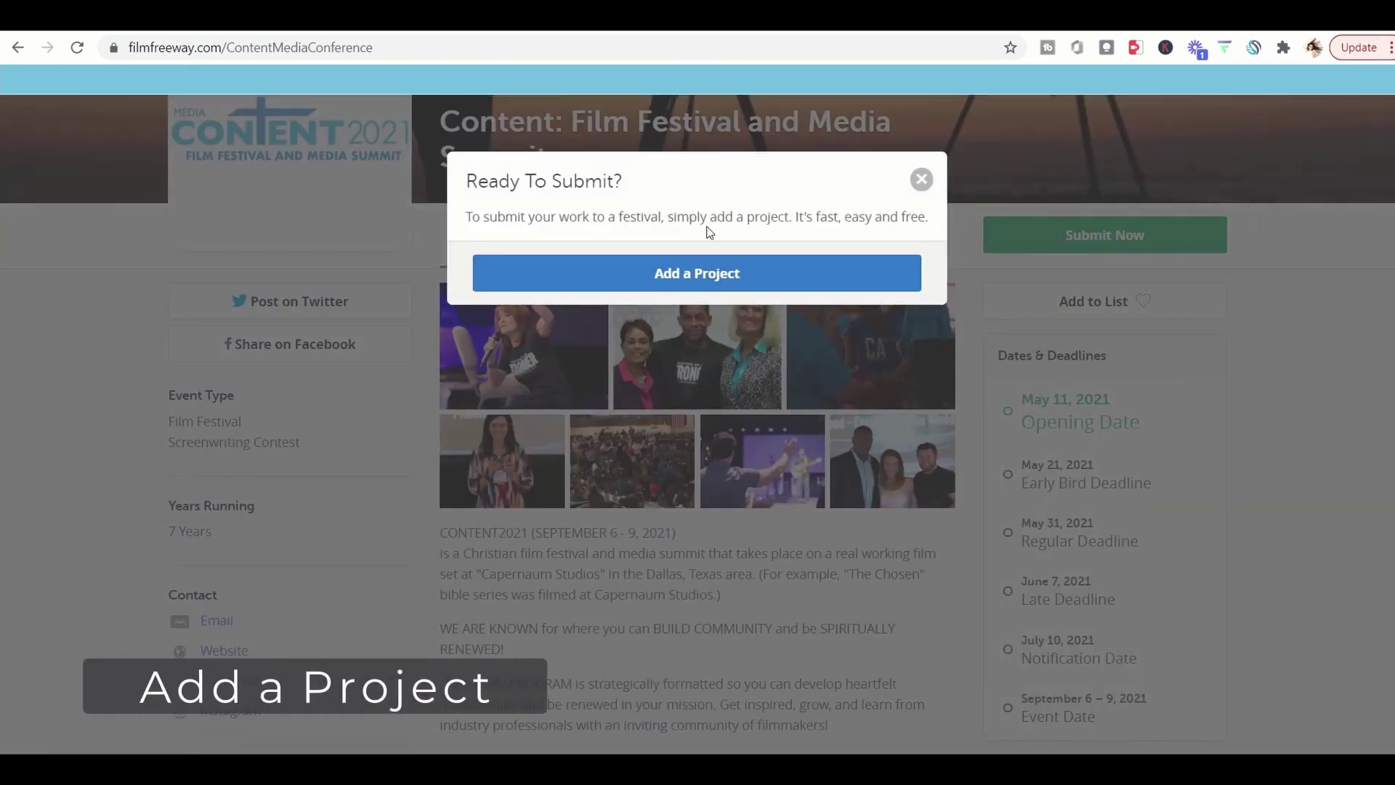
click(848, 270)
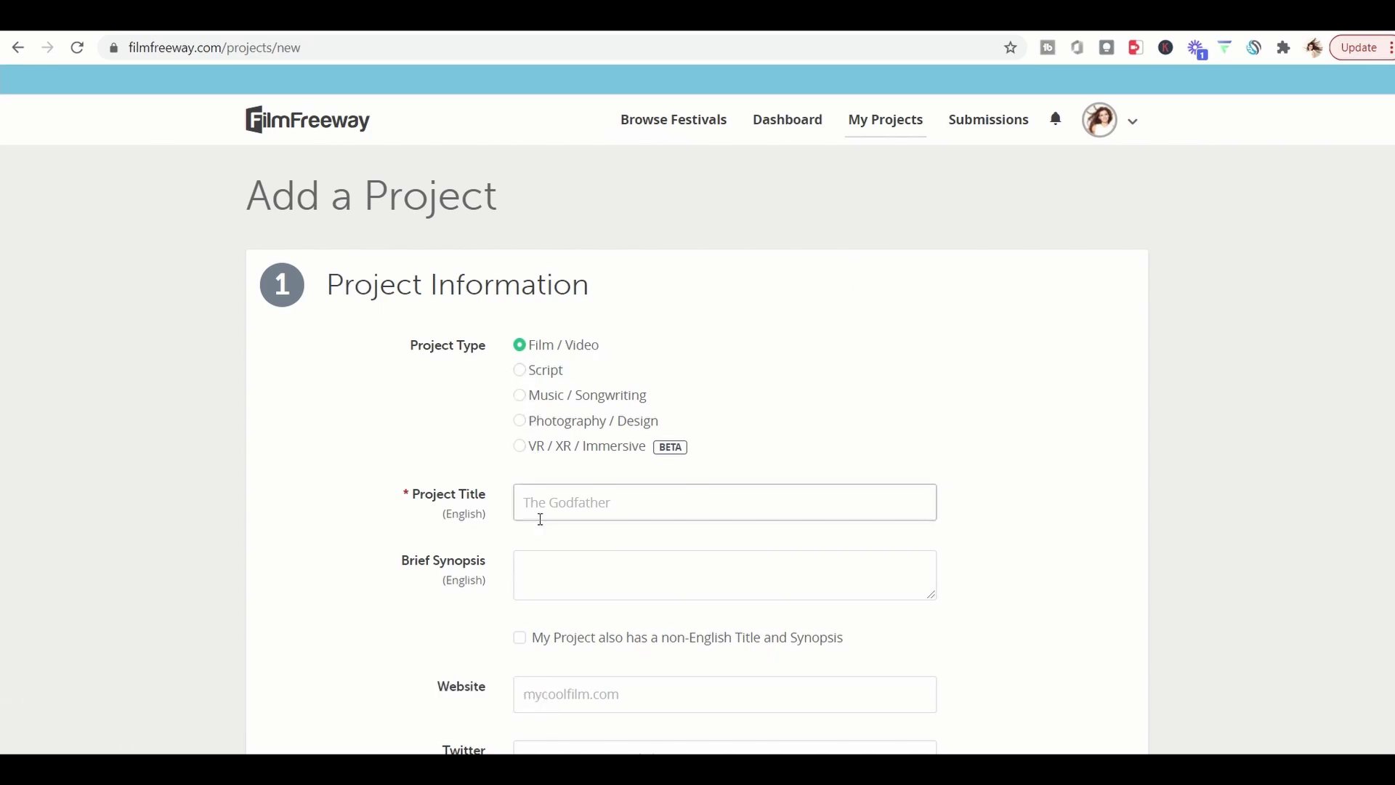
- Expand Edit Submitter Information, select the Email field, and scroll through Credits to Specifications
scroll(536, 514, down, 5)
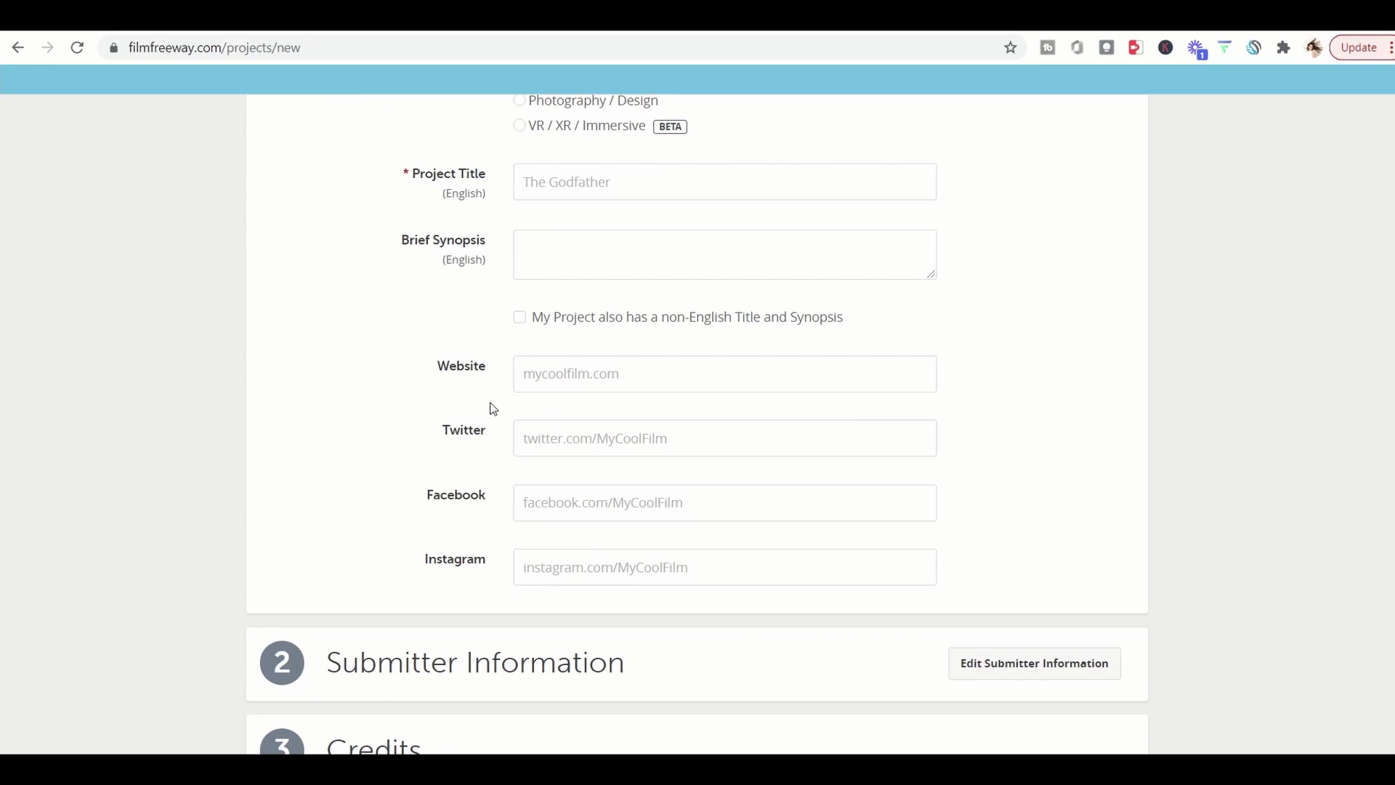
scroll(491, 529, down, 3)
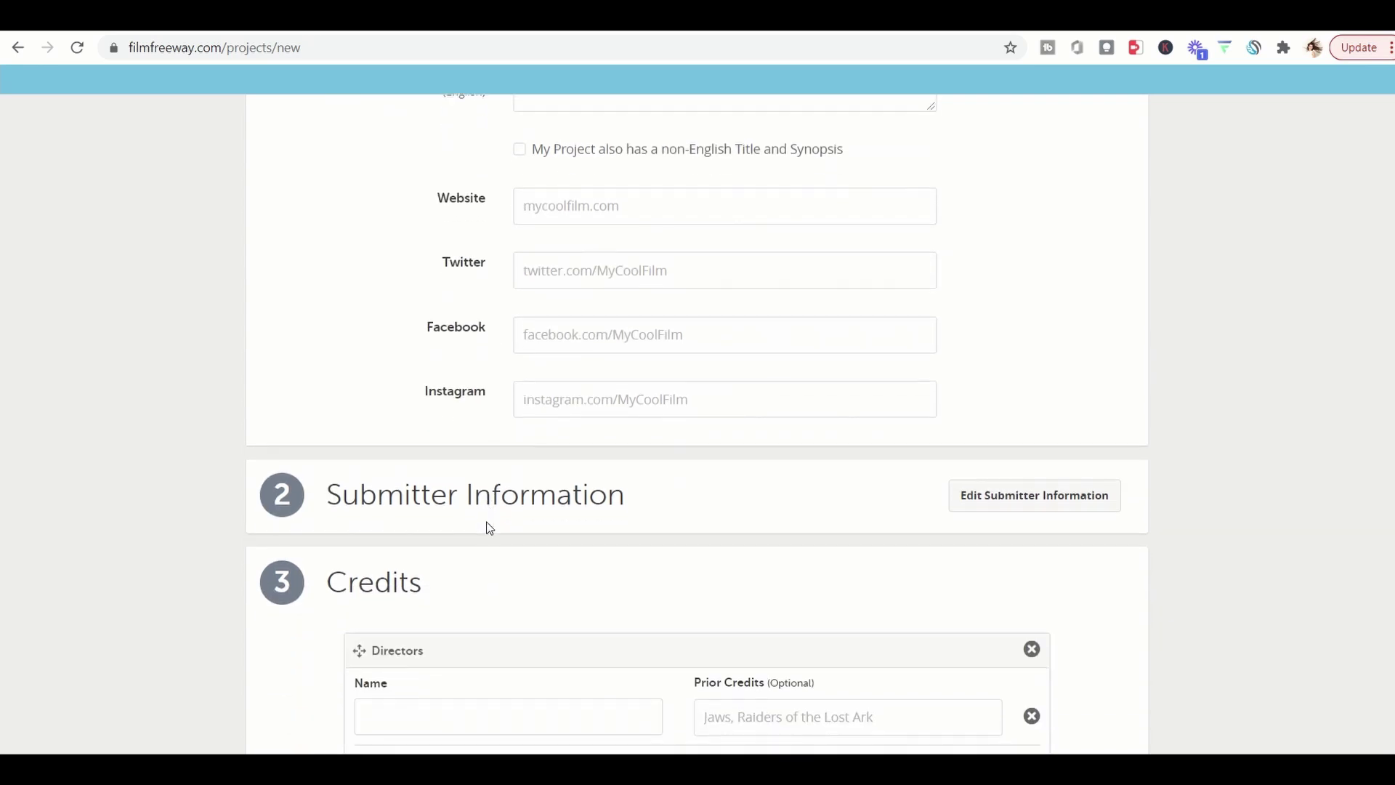
click(1010, 508)
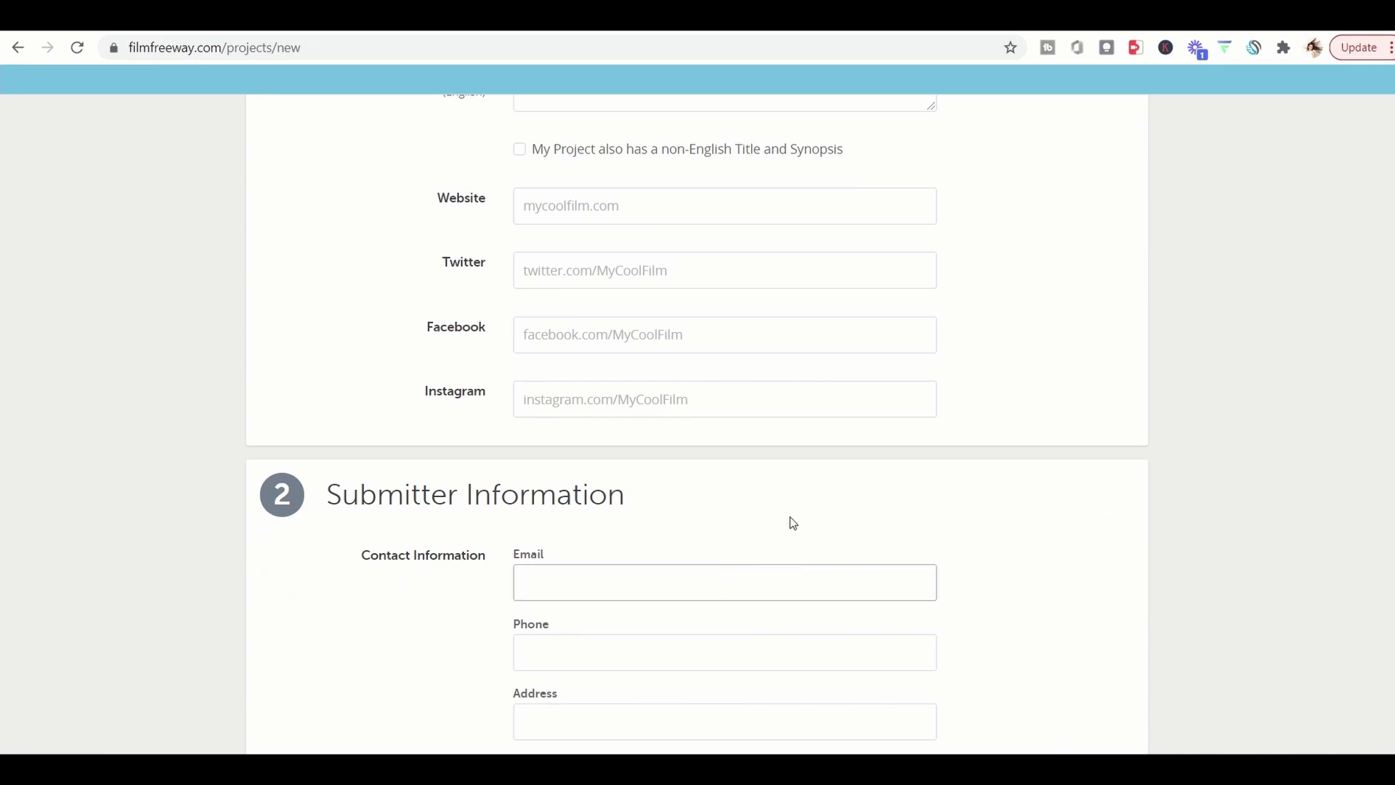
click(698, 582)
scroll(691, 509, down, 3)
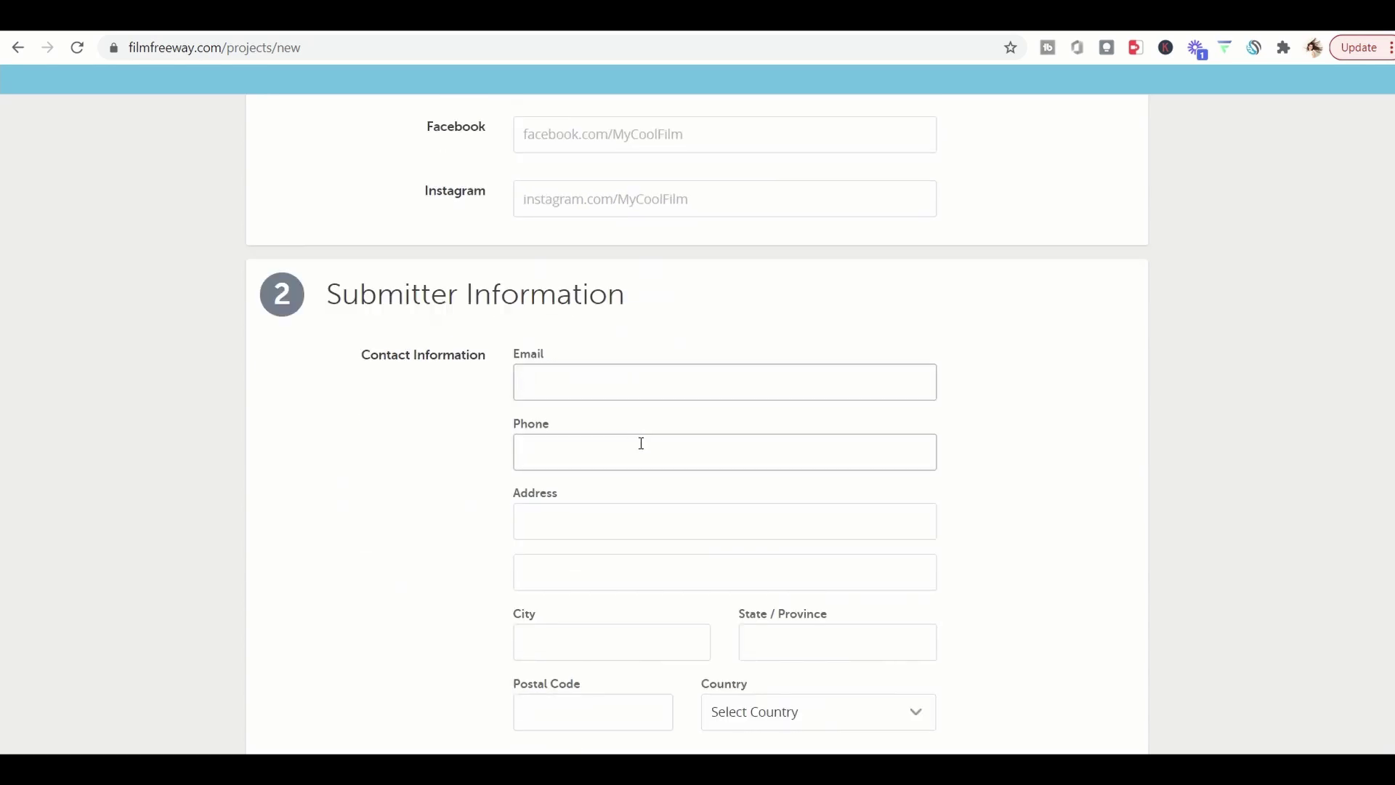
scroll(619, 657, down, 3)
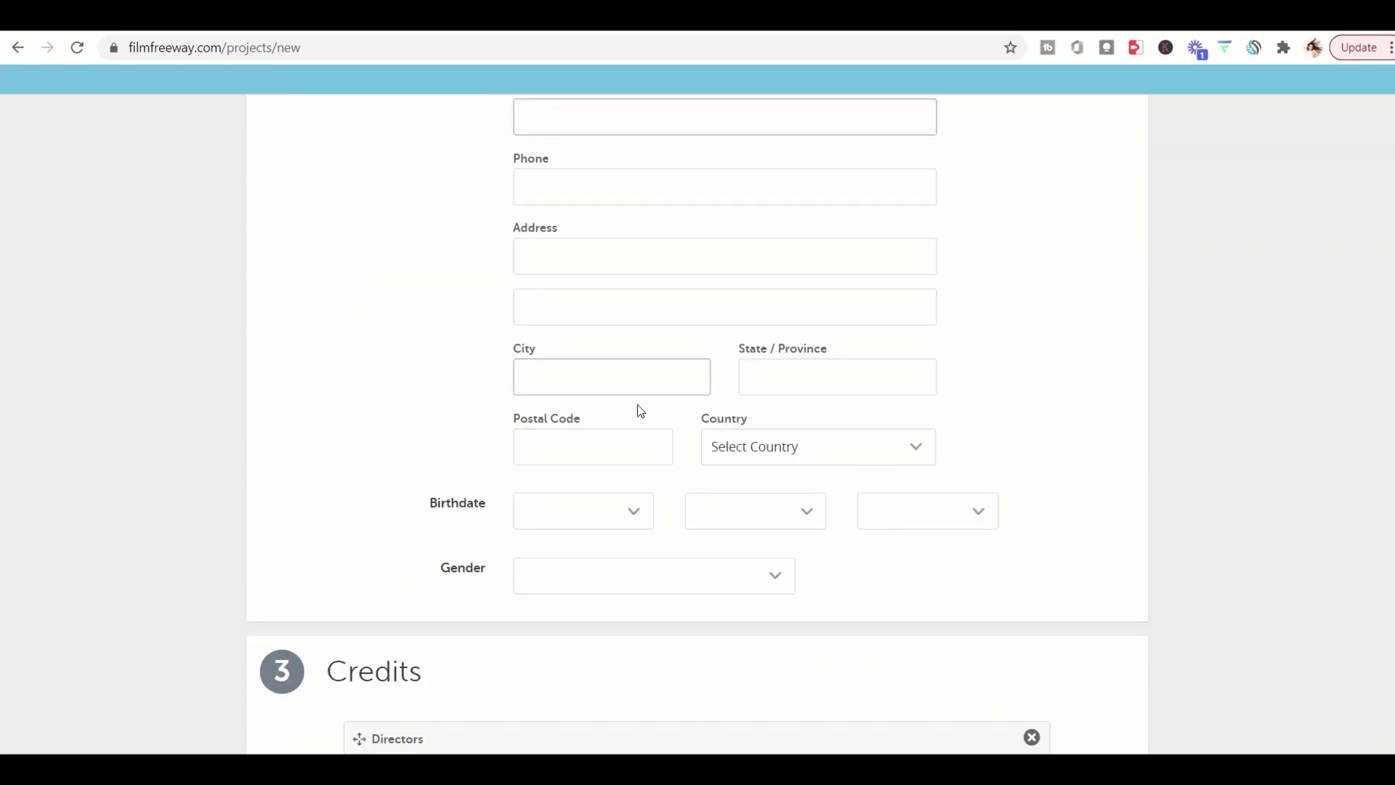
scroll(678, 607, down, 5)
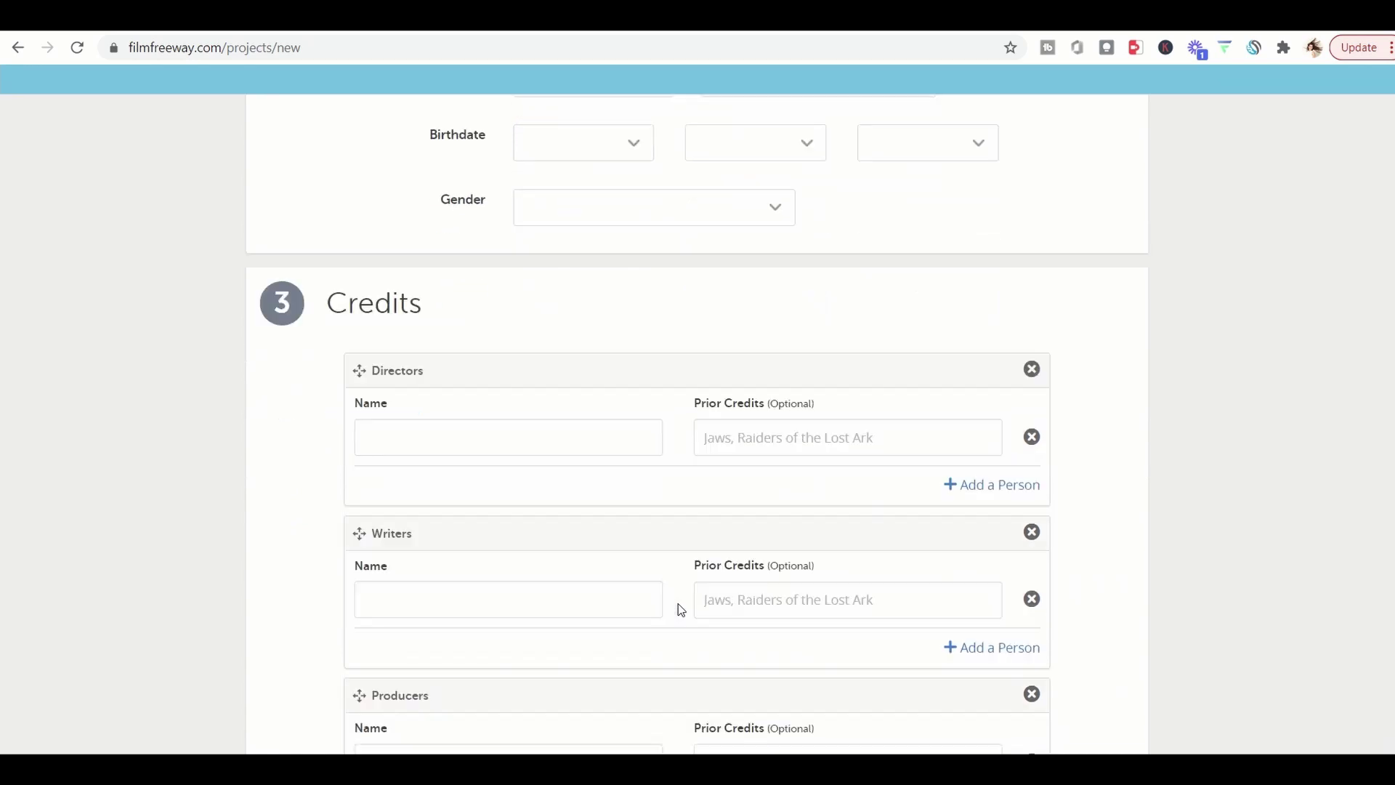
scroll(662, 506, down, 4)
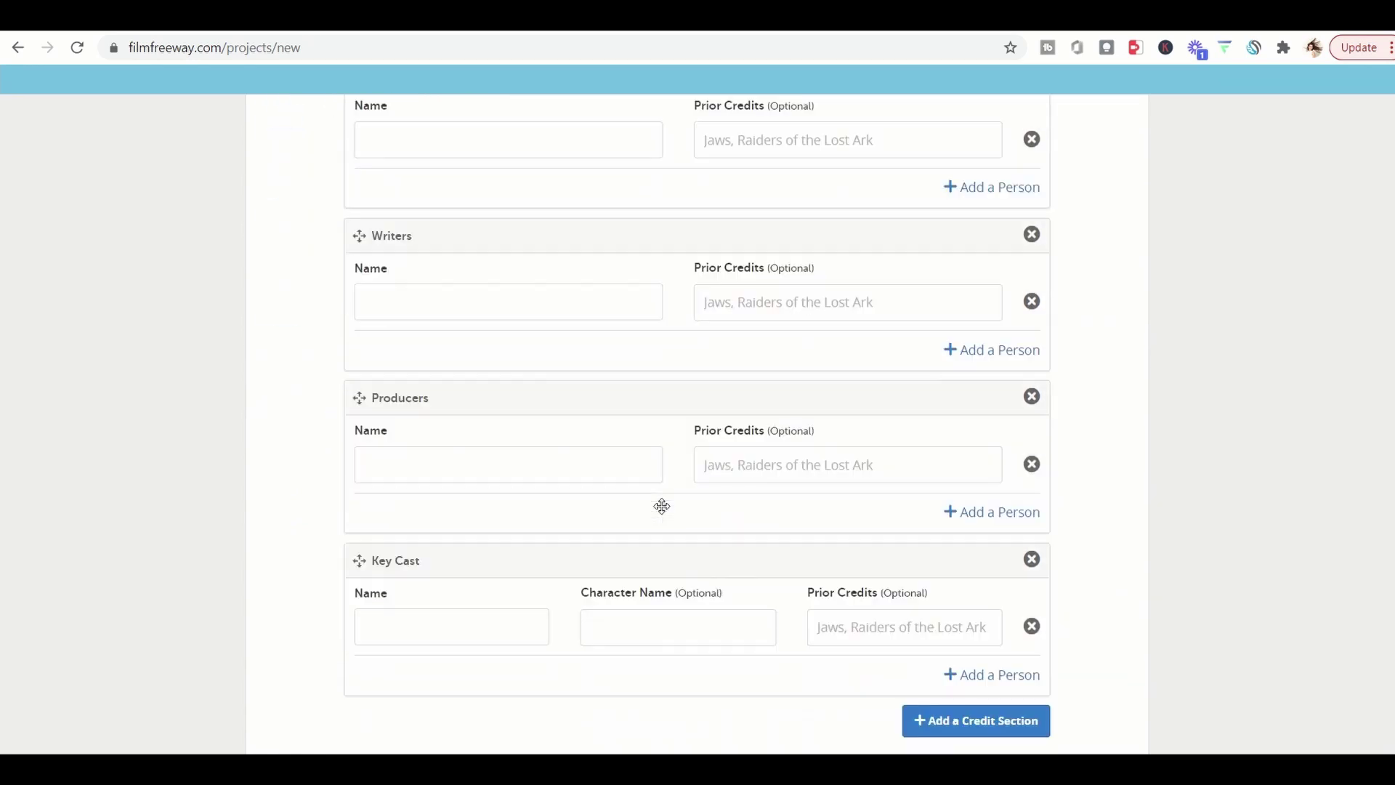
scroll(662, 506, down, 9)
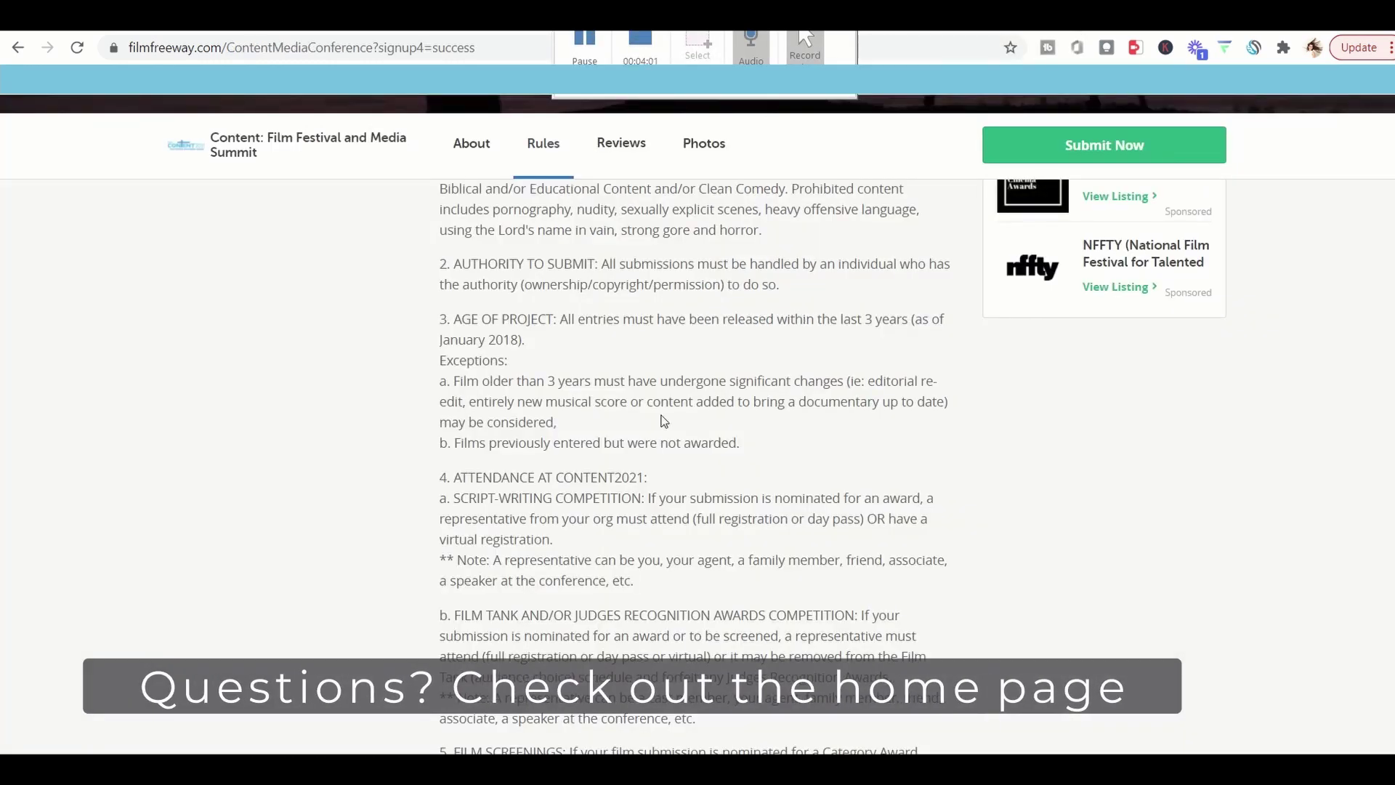
- Scroll through the festival's About and Rules & Terms sections
scroll(662, 420, up, 15)
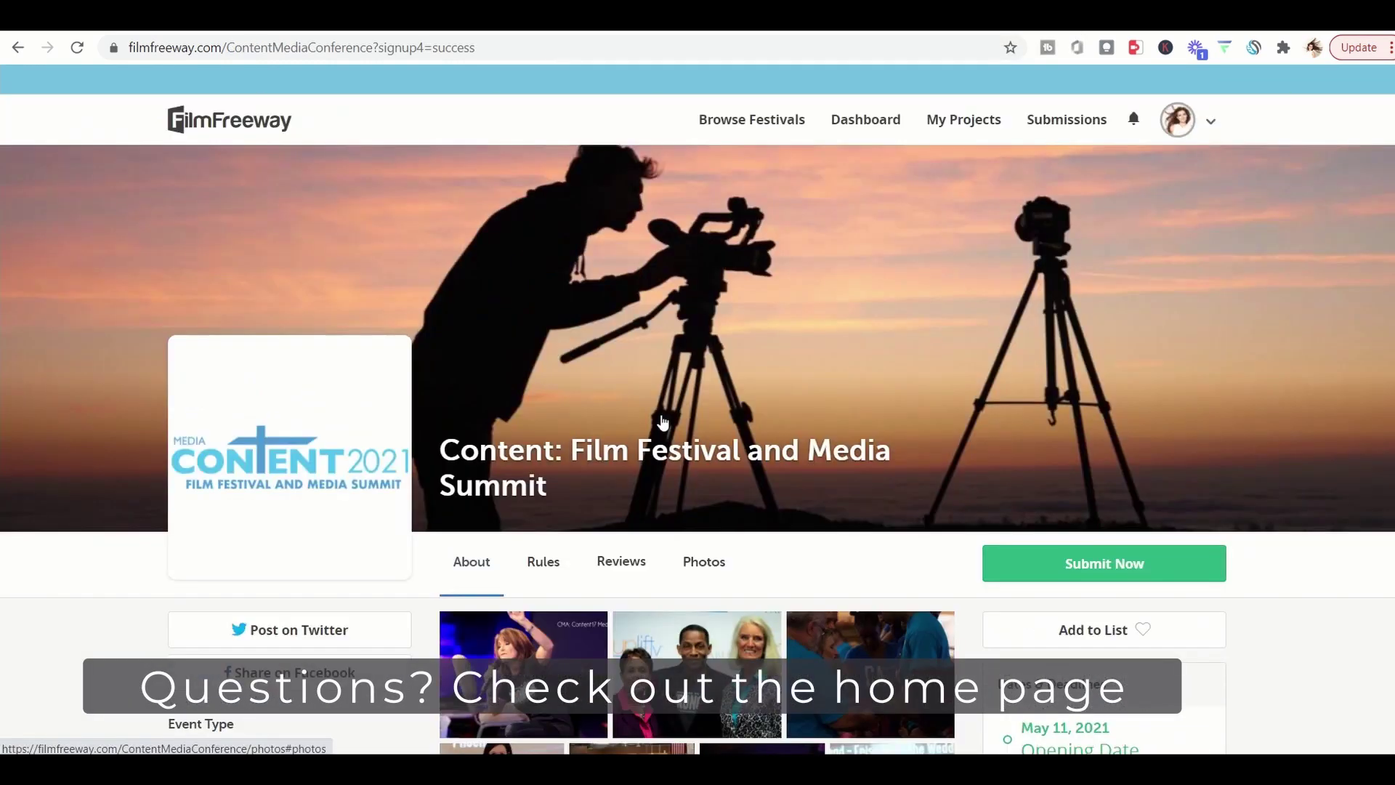
scroll(662, 420, down, 15)
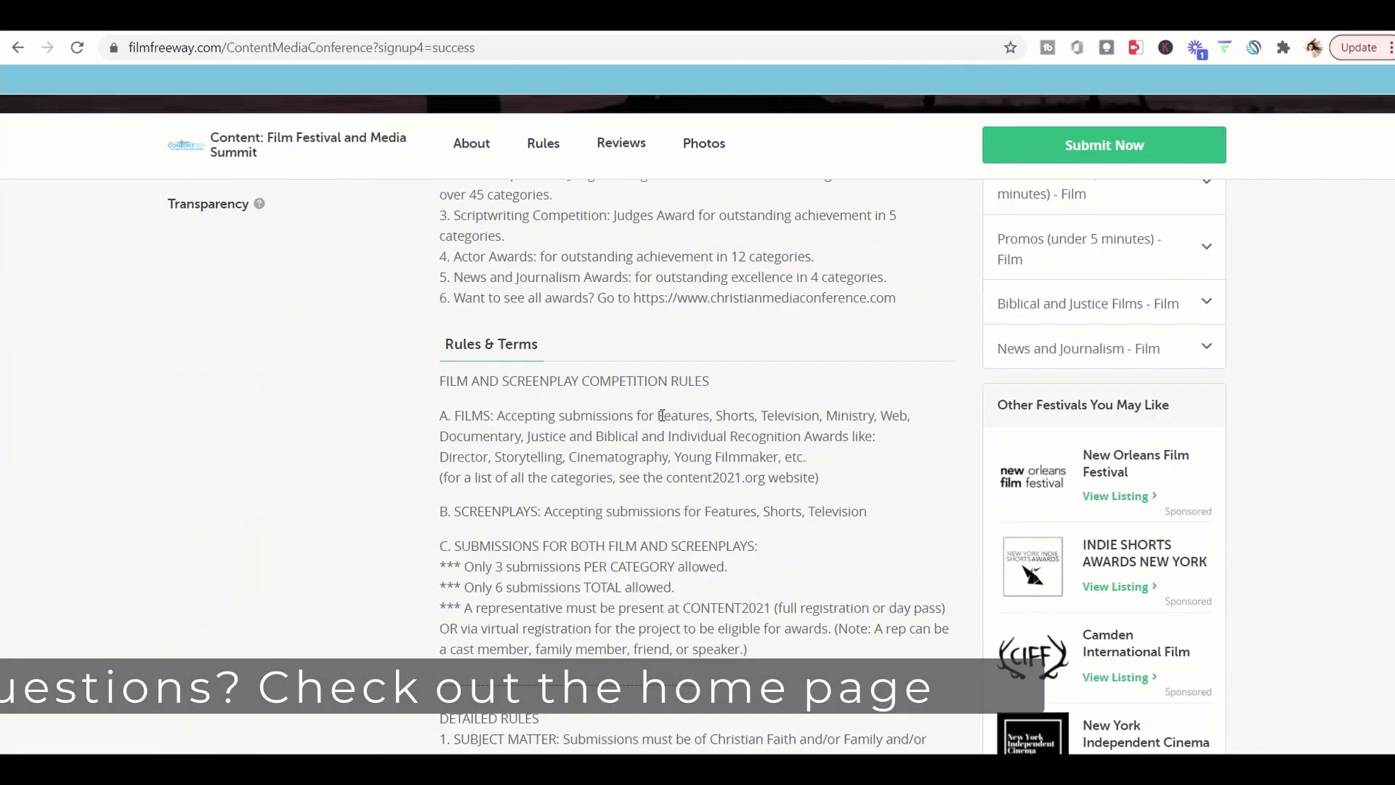
scroll(678, 343, down, 15)
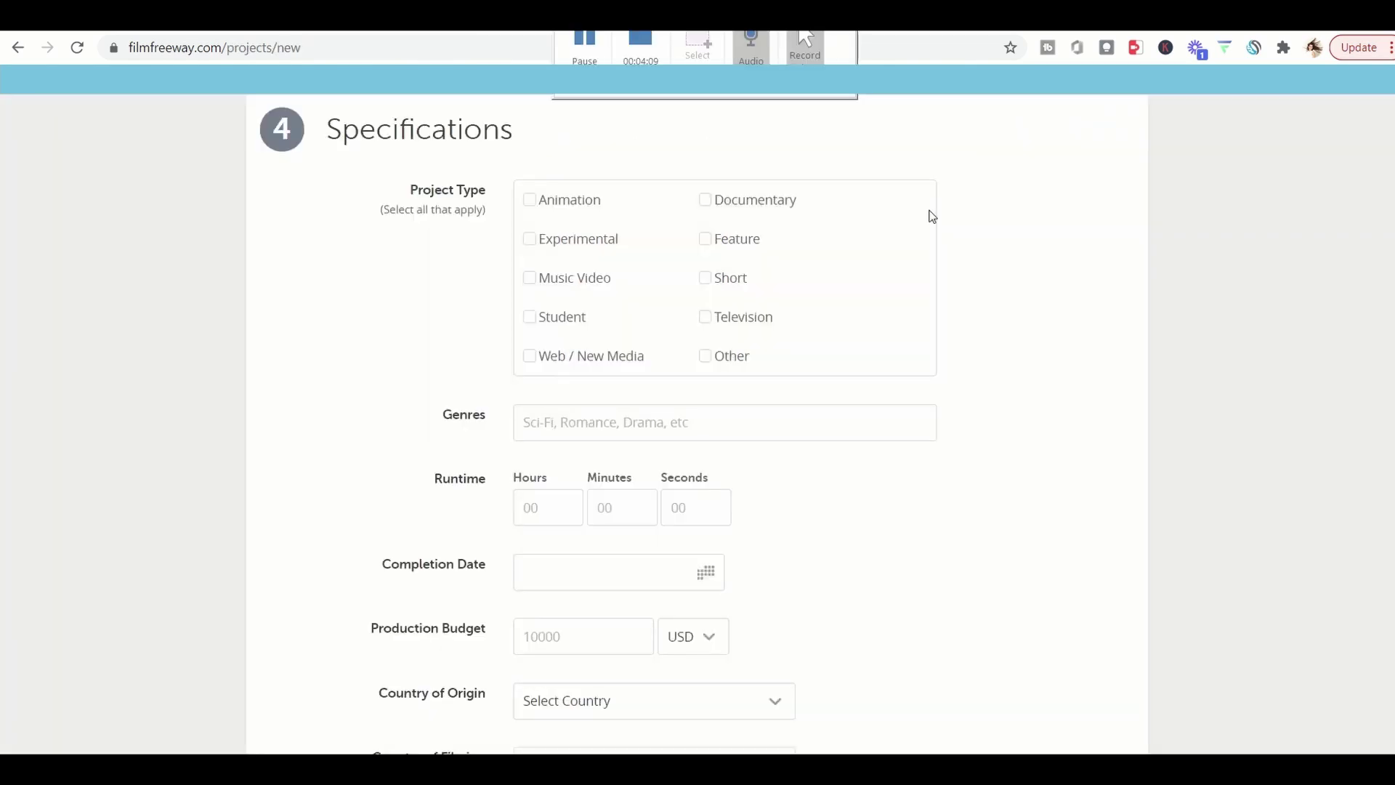
- Scroll past Specifications and Screenings / Distribution and choose Save Project
scroll(901, 464, down, 4)
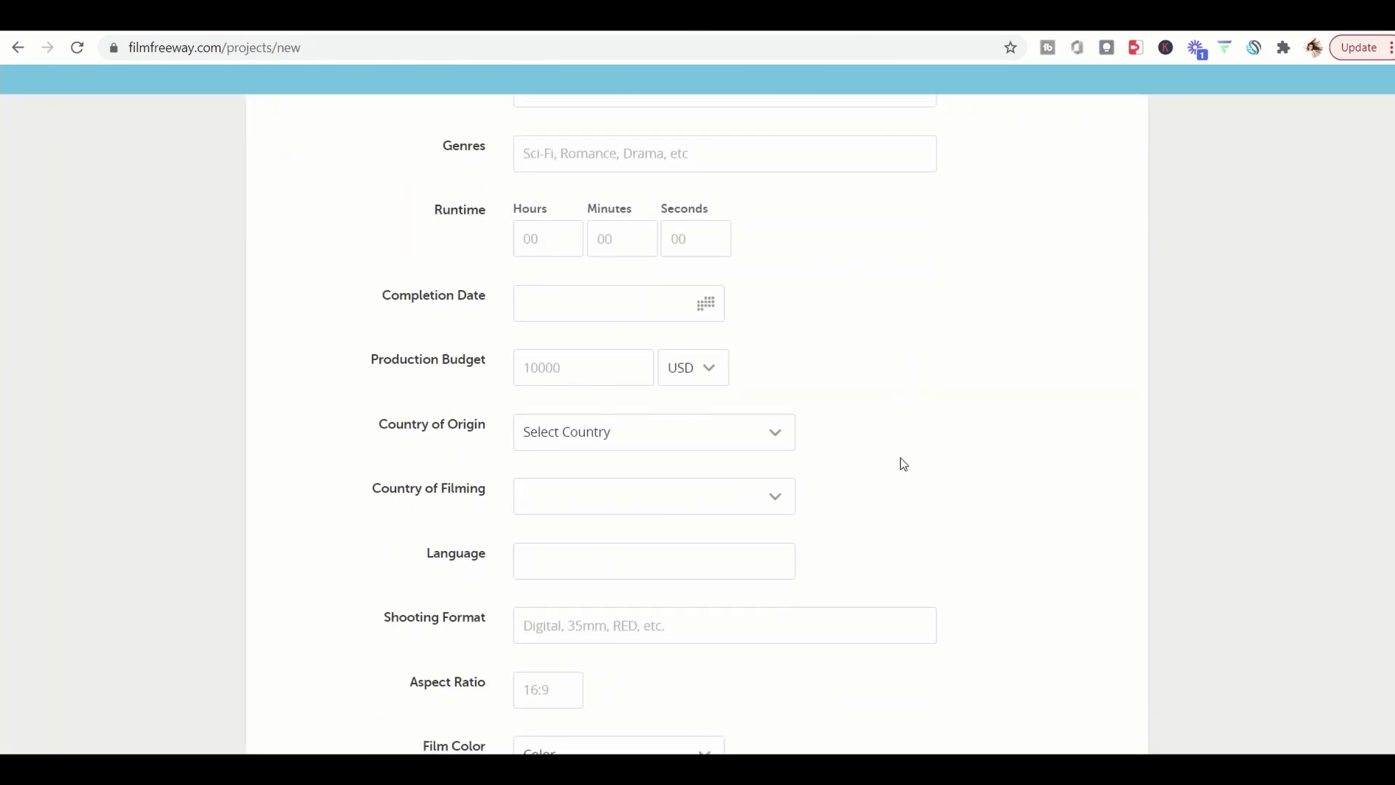
scroll(903, 463, down, 7)
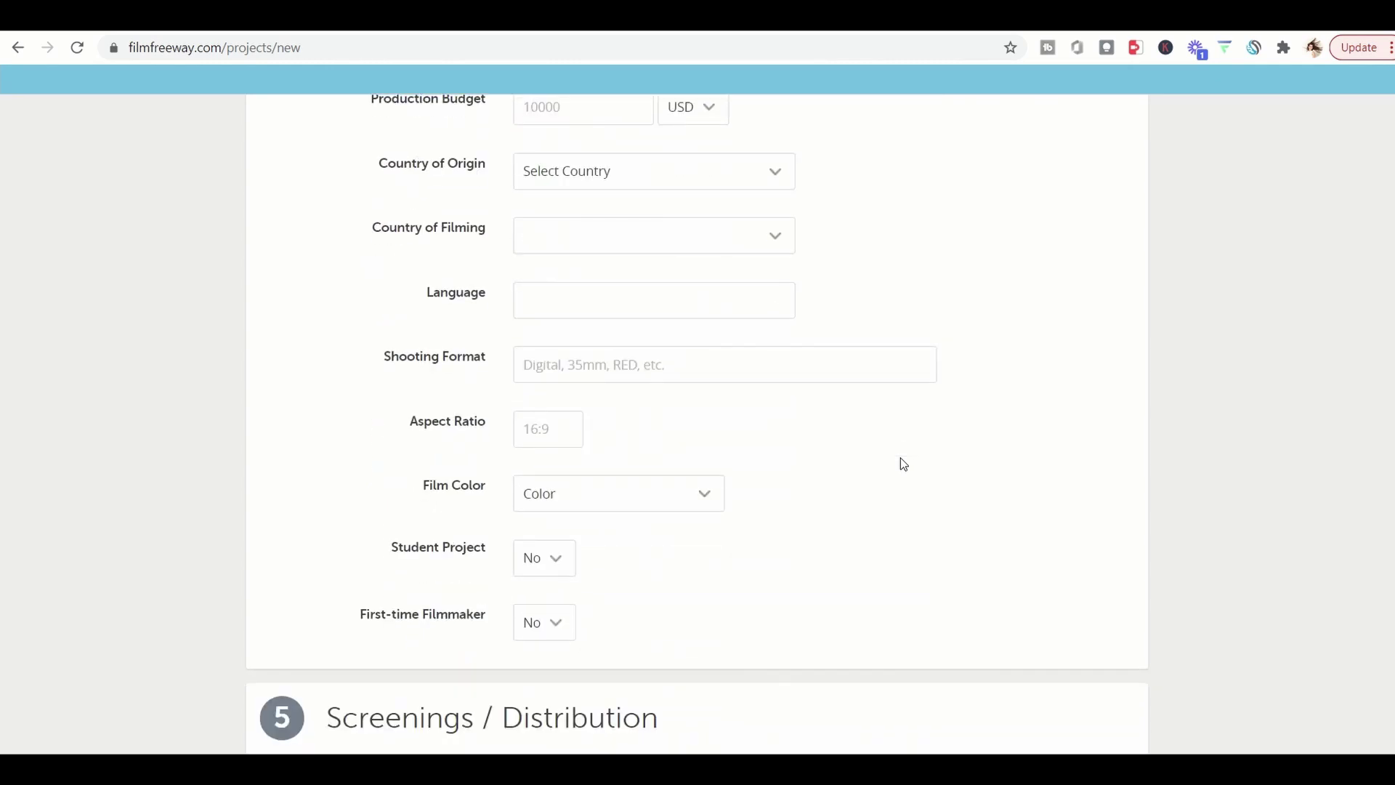
scroll(903, 463, down, 7)
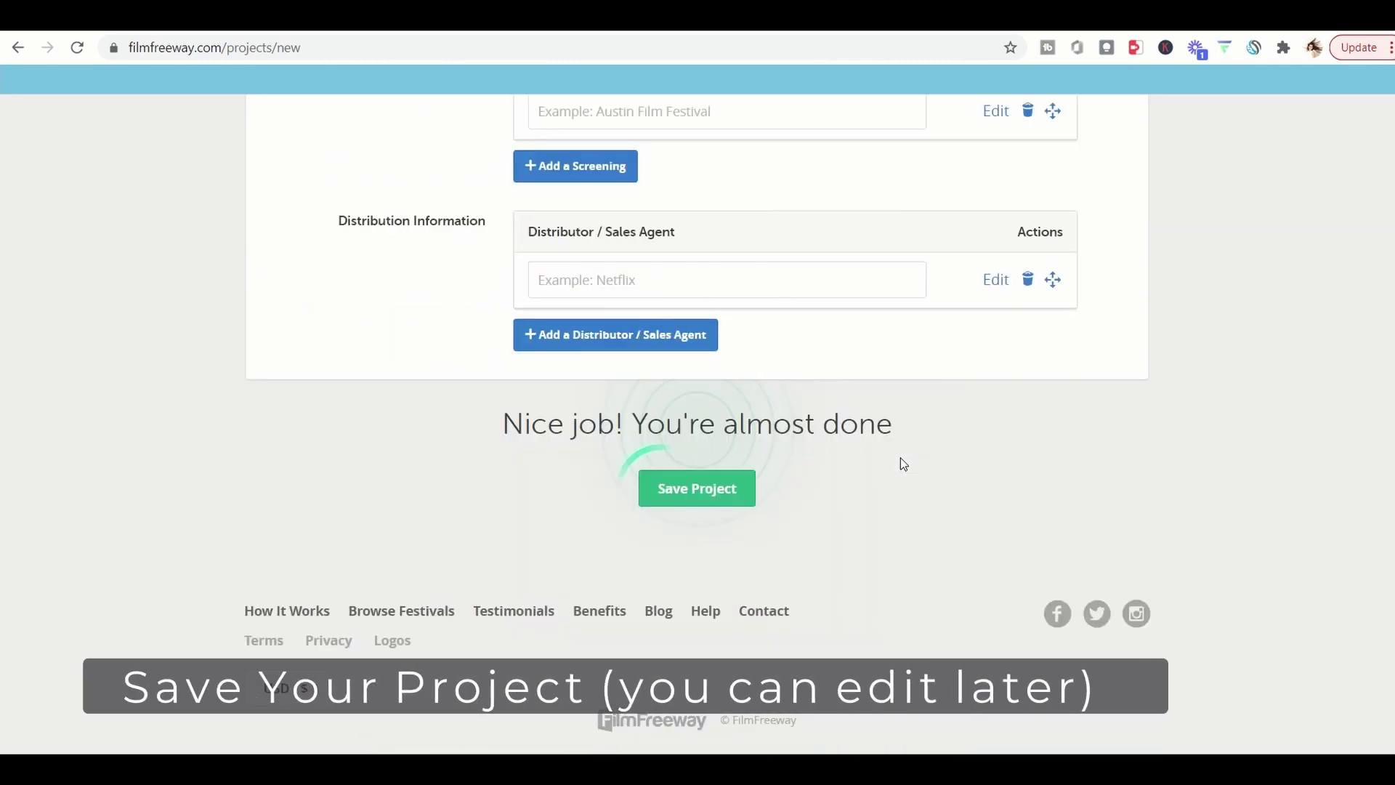
click(694, 485)
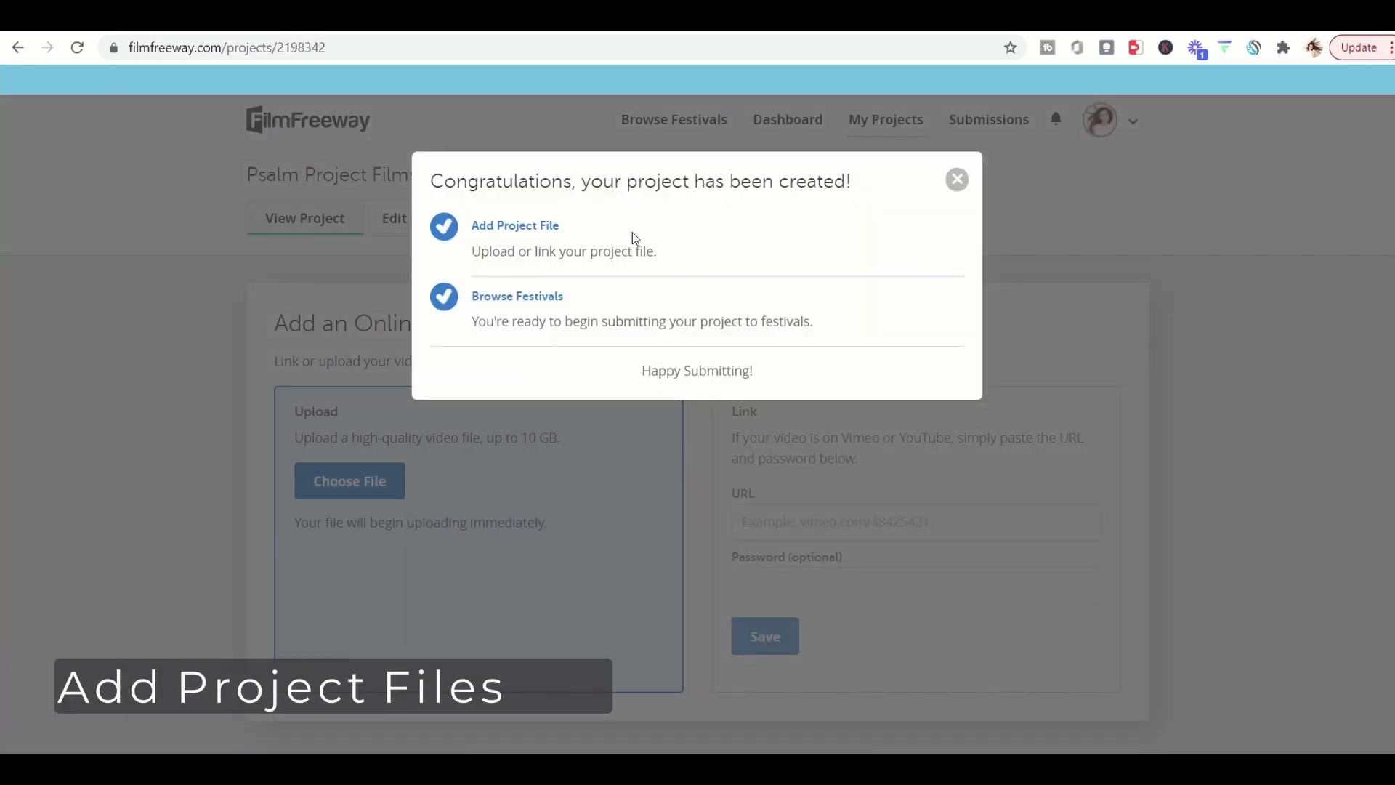
click(488, 229)
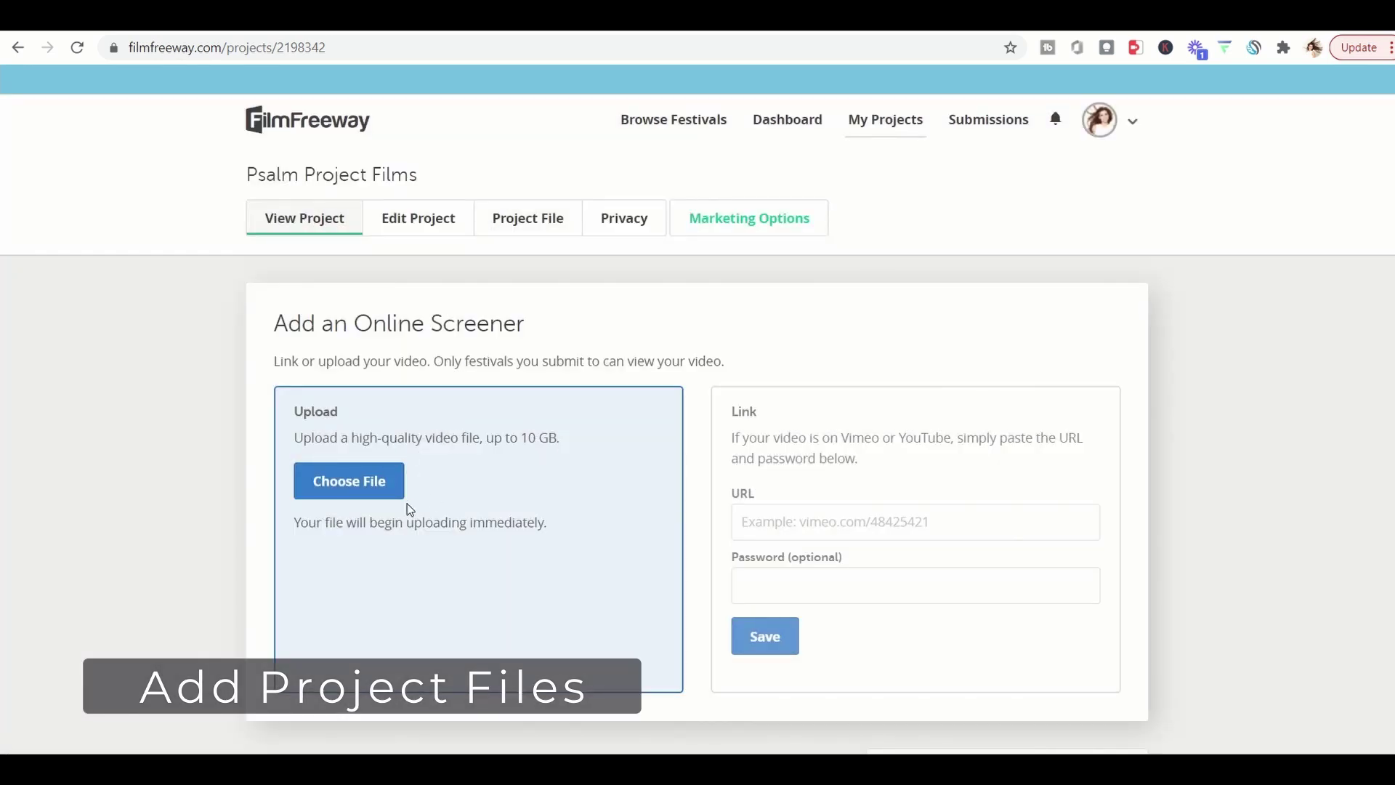
scroll(657, 581, down, 2)
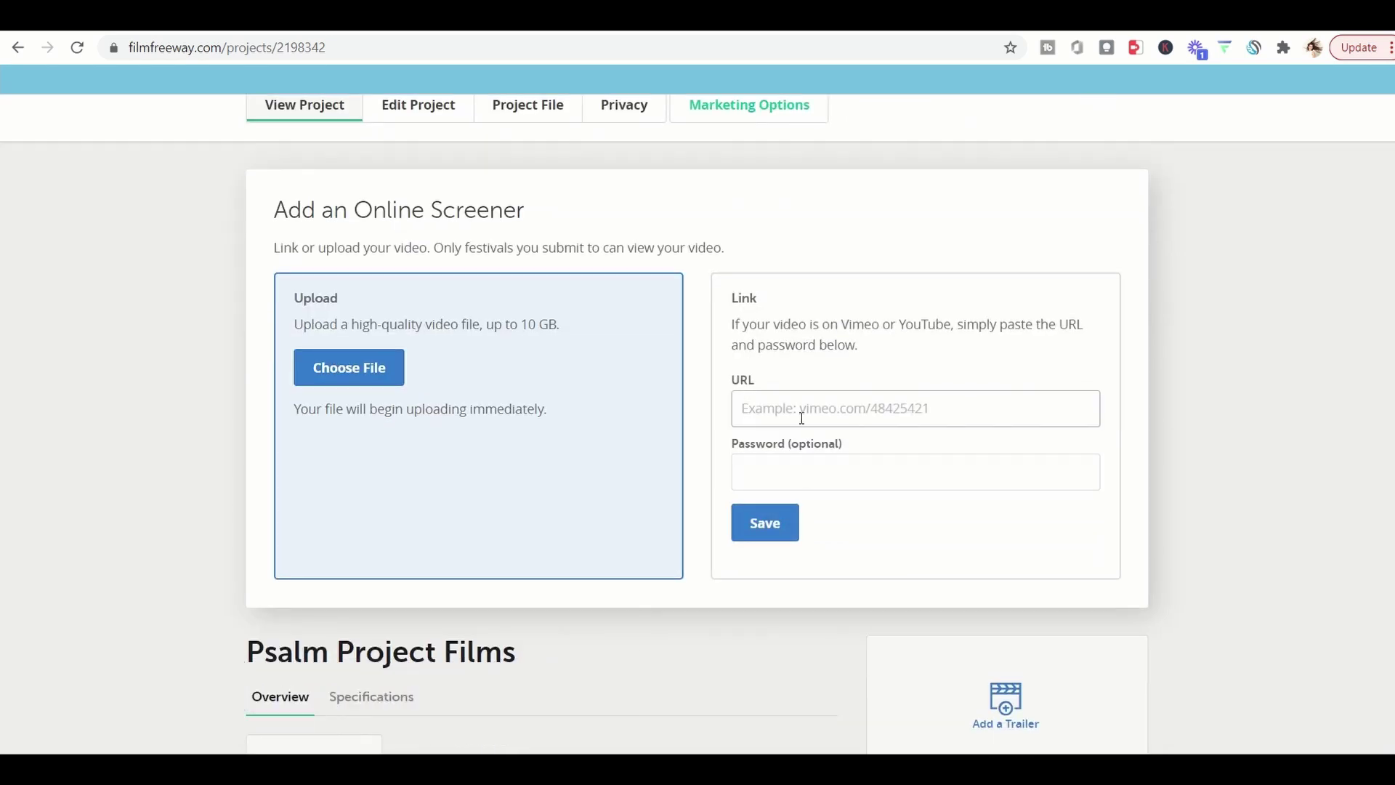
click(802, 418)
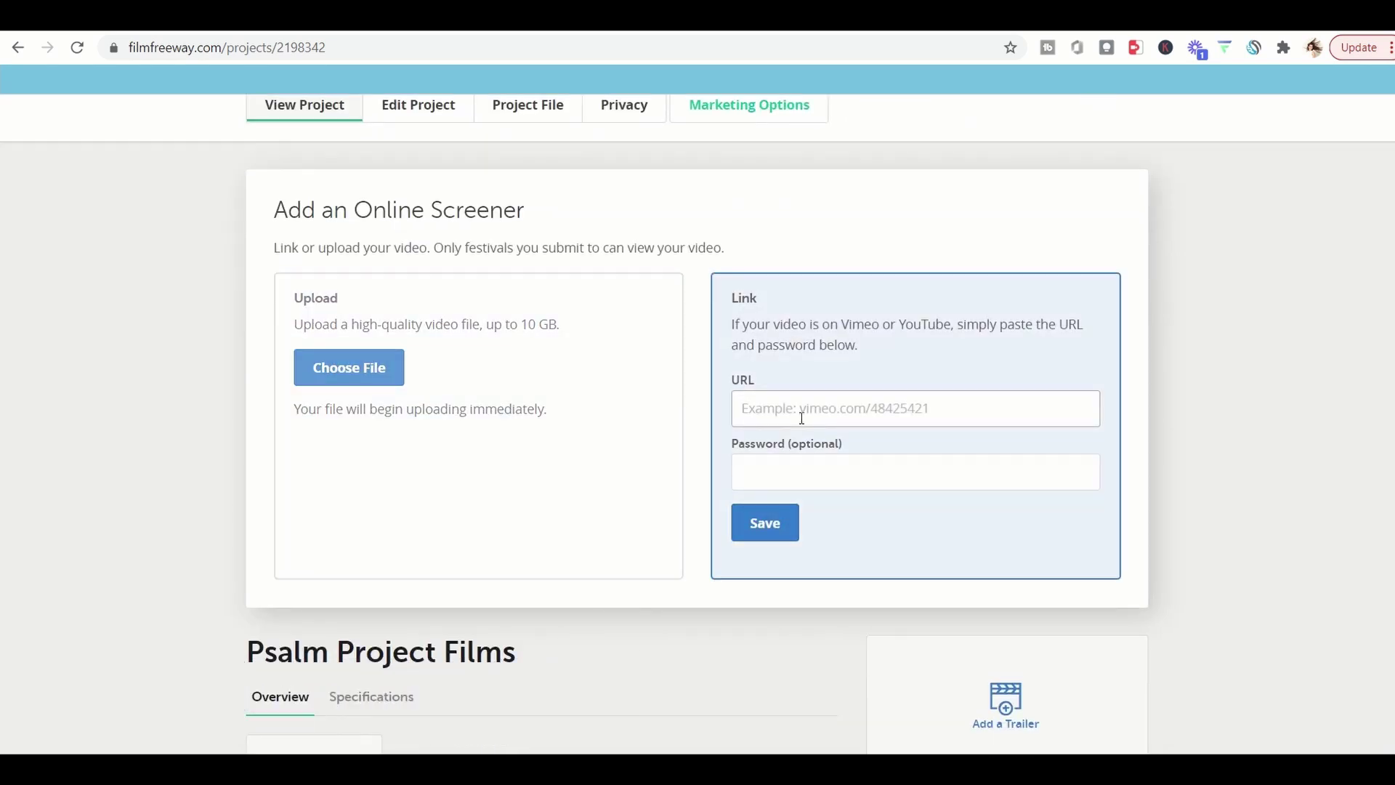
click(774, 468)
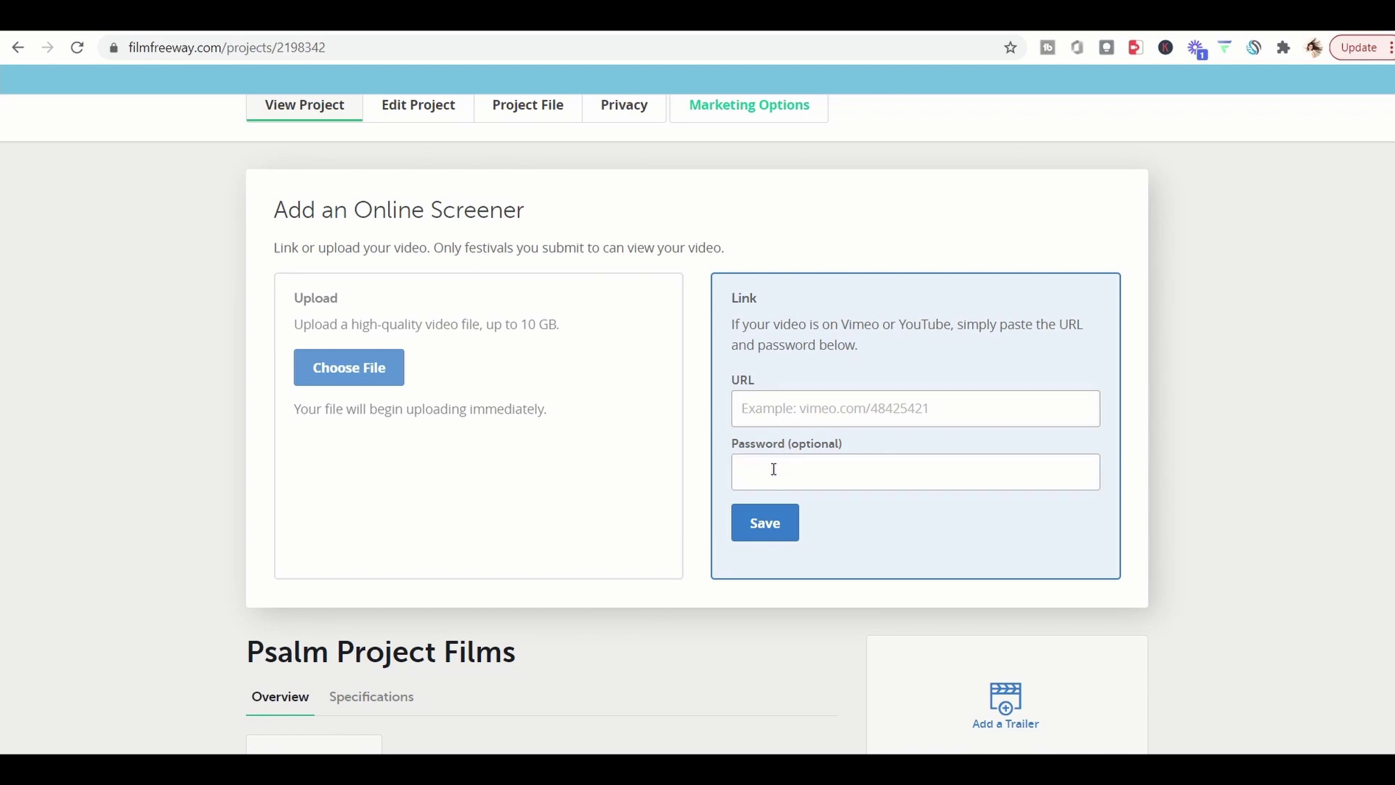
scroll(906, 476, down, 2)
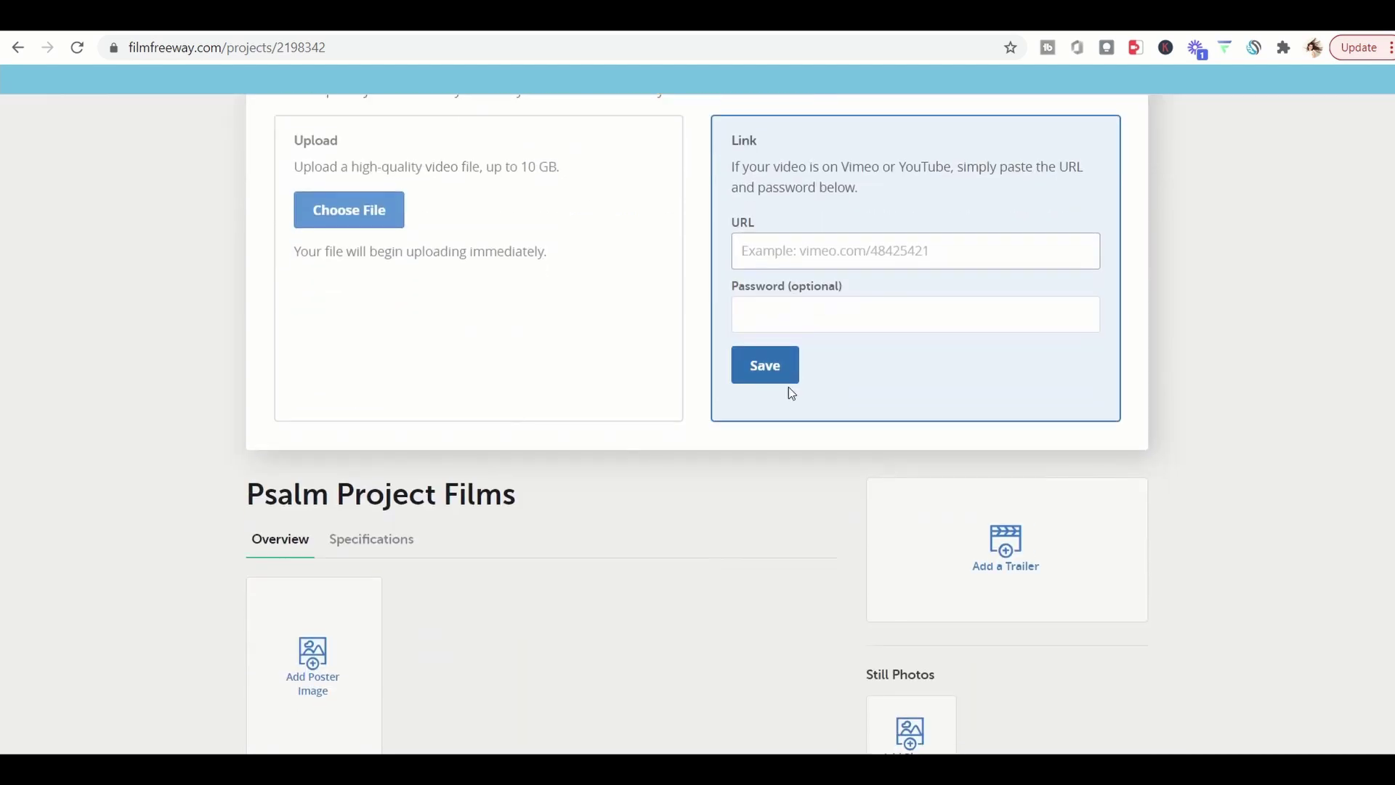
scroll(881, 620, down, 3)
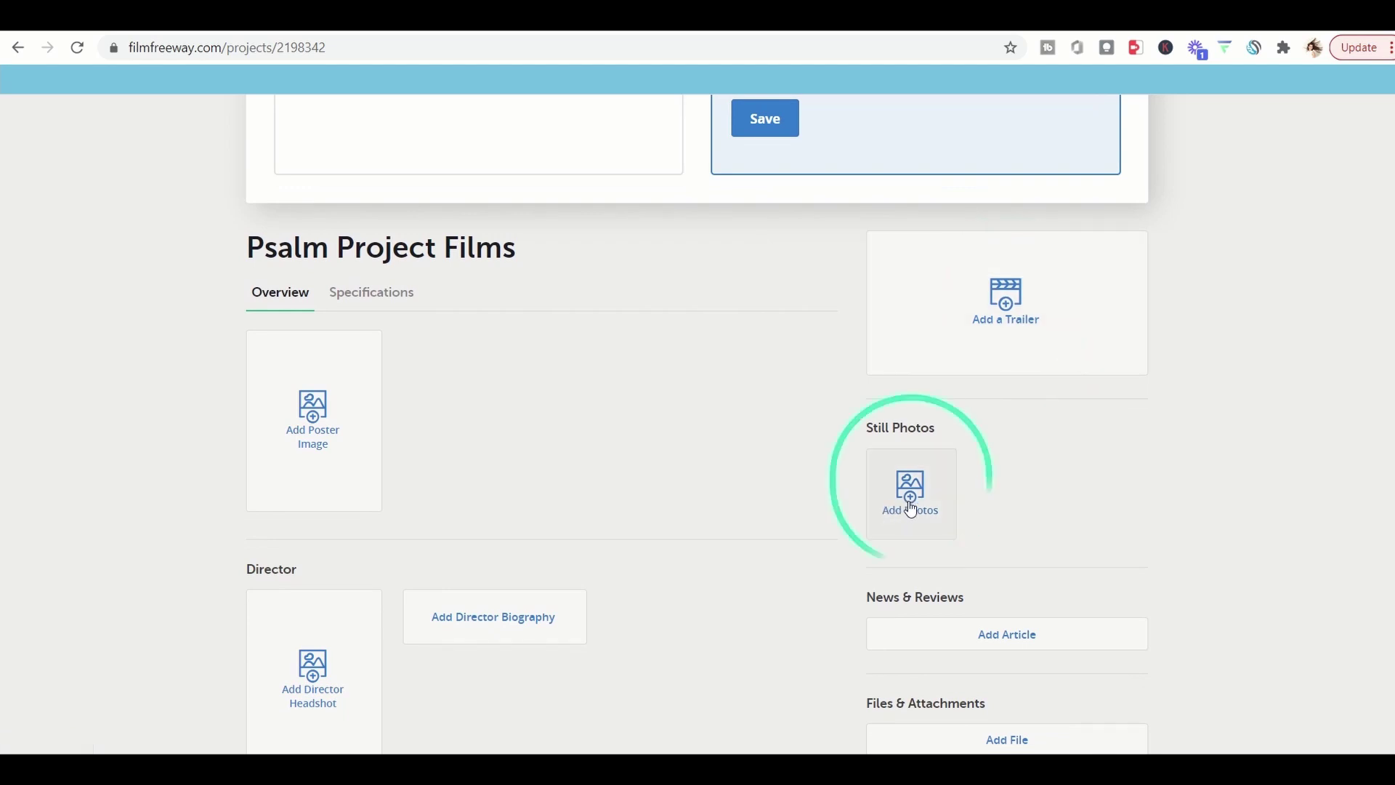
scroll(1055, 552, down, 2)
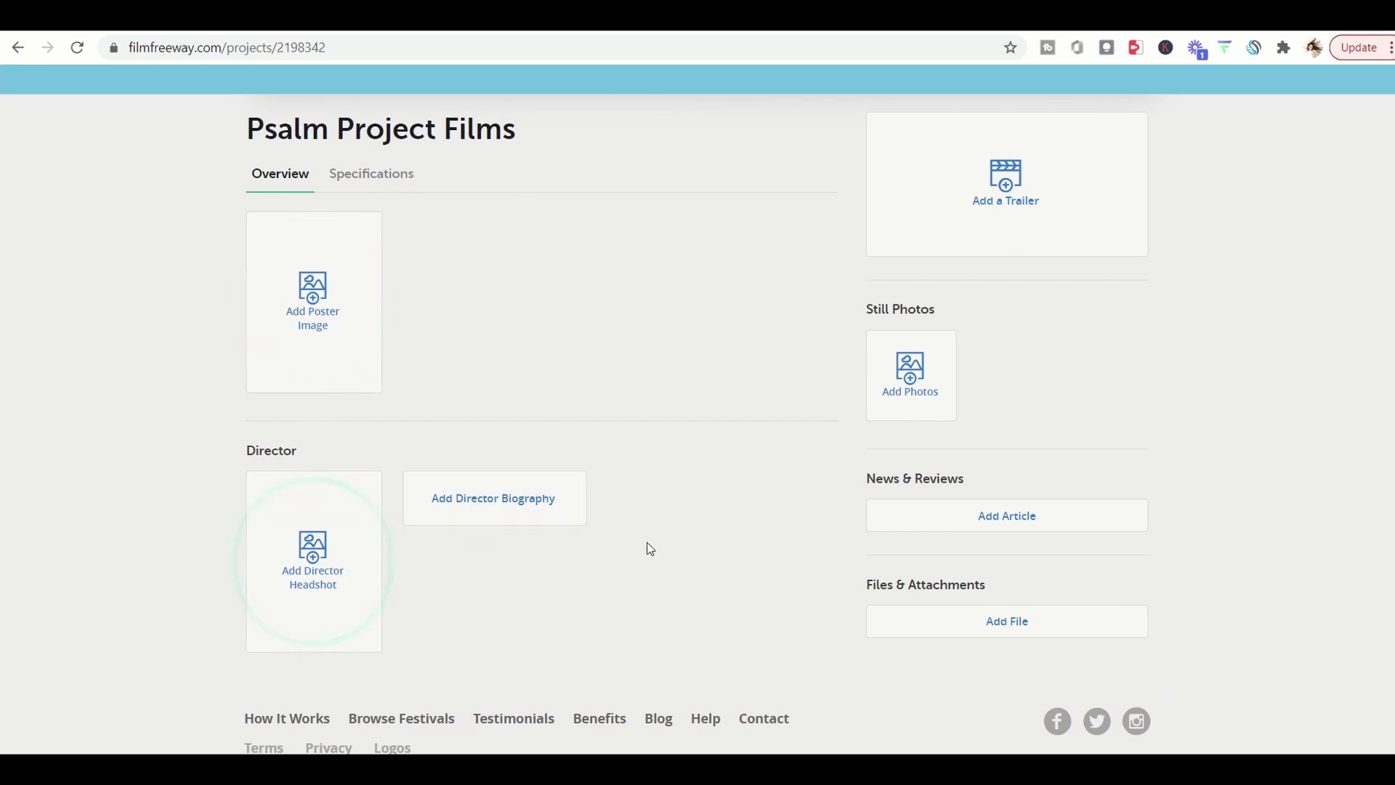
scroll(647, 549, down, 2)
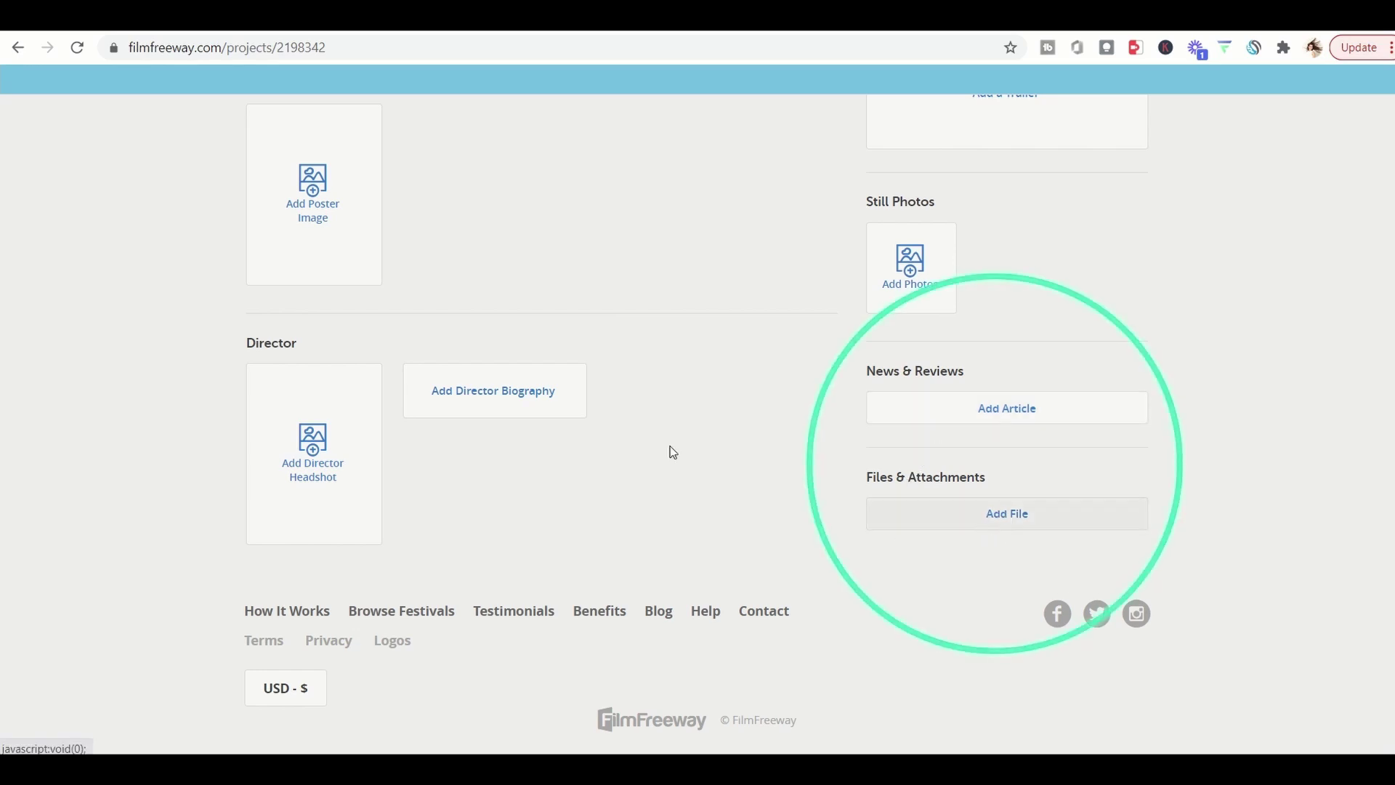
scroll(615, 414, up, 10)
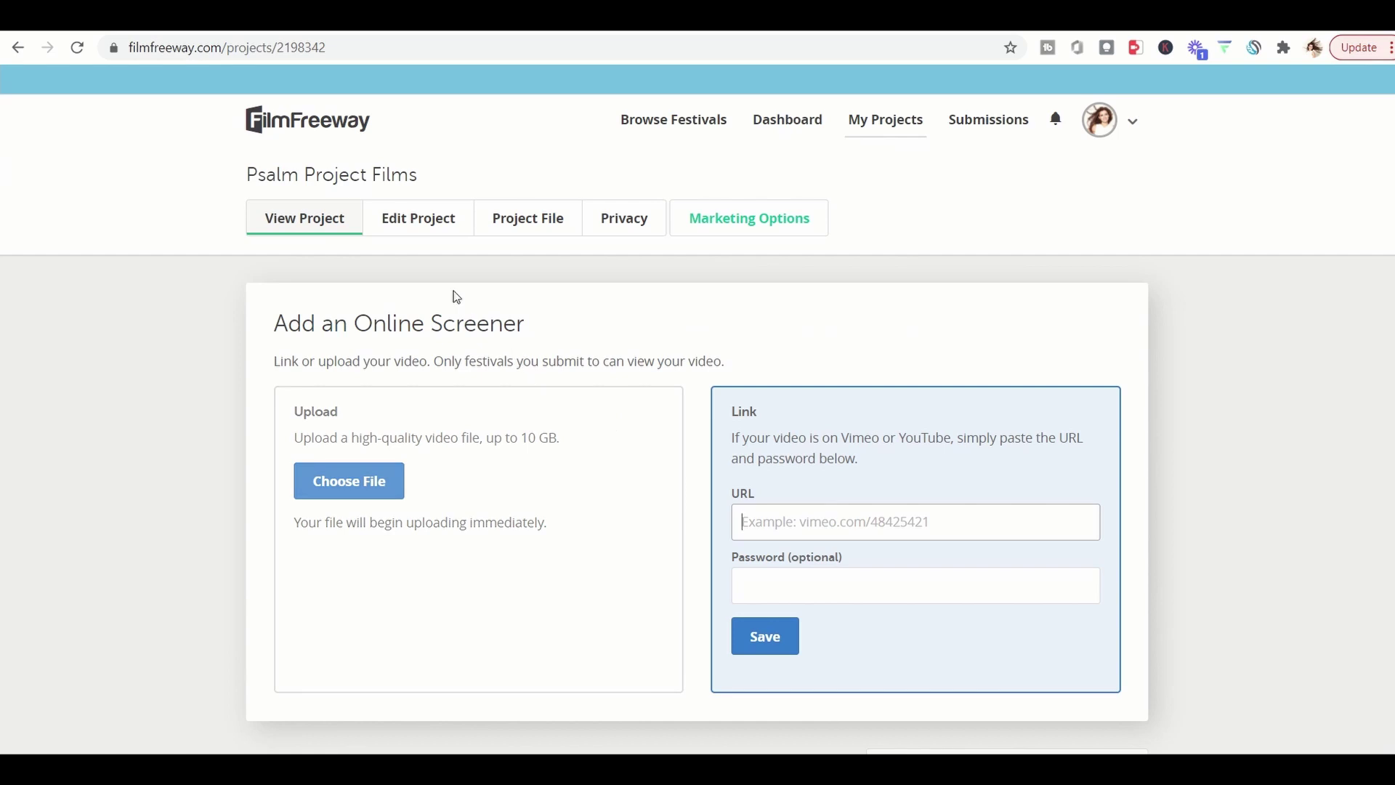
- Look through the Edit Project form, then go to the Project File screener page
click(442, 233)
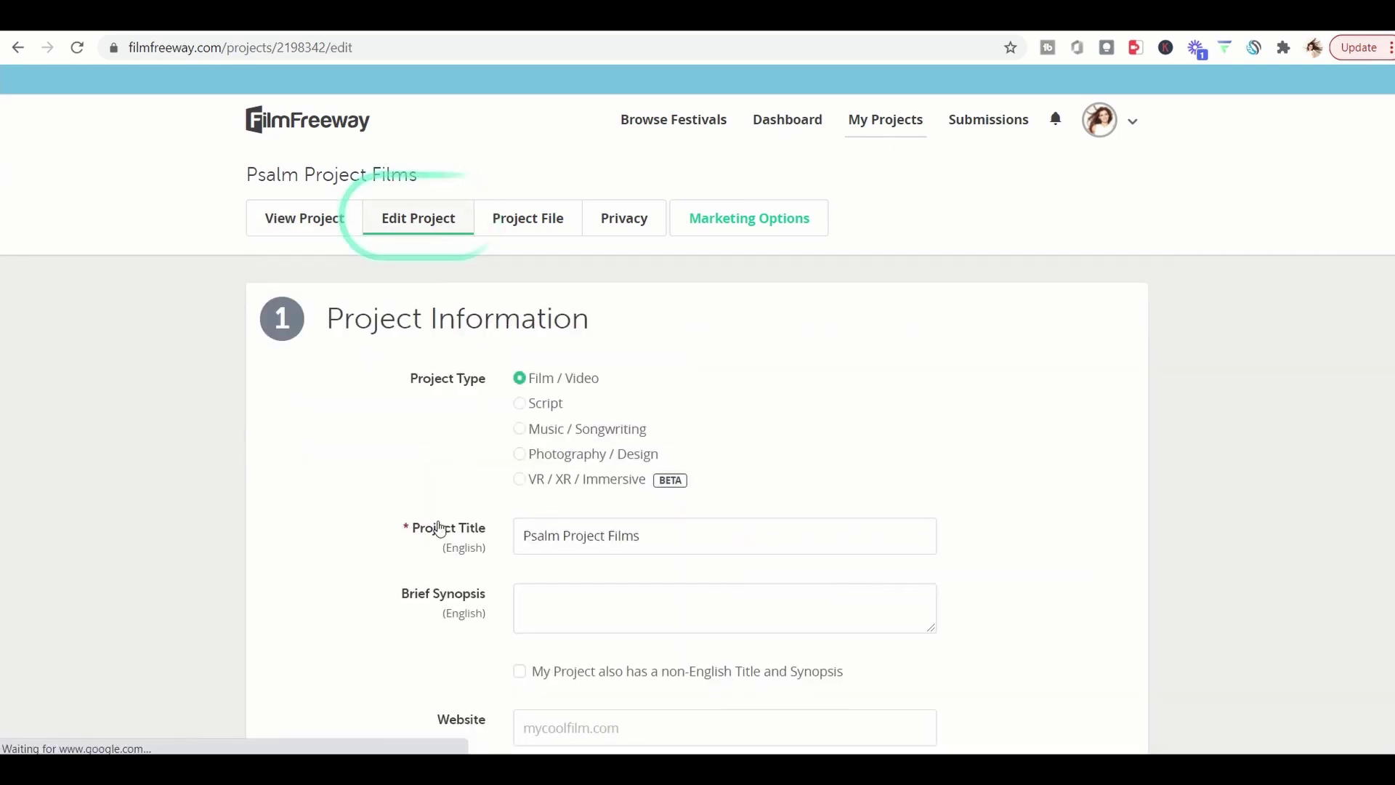
scroll(437, 543, down, 4)
scroll(438, 542, down, 13)
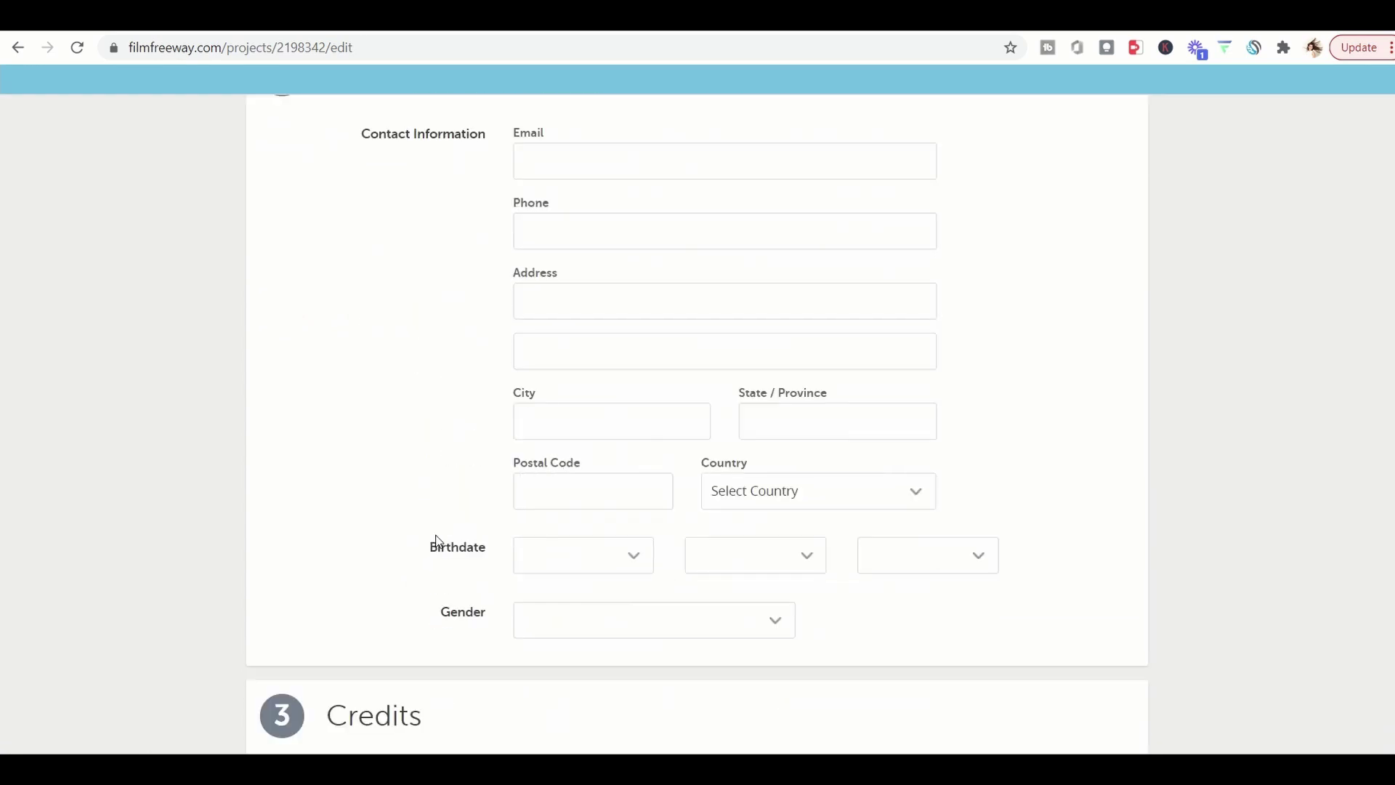
scroll(437, 541, up, 17)
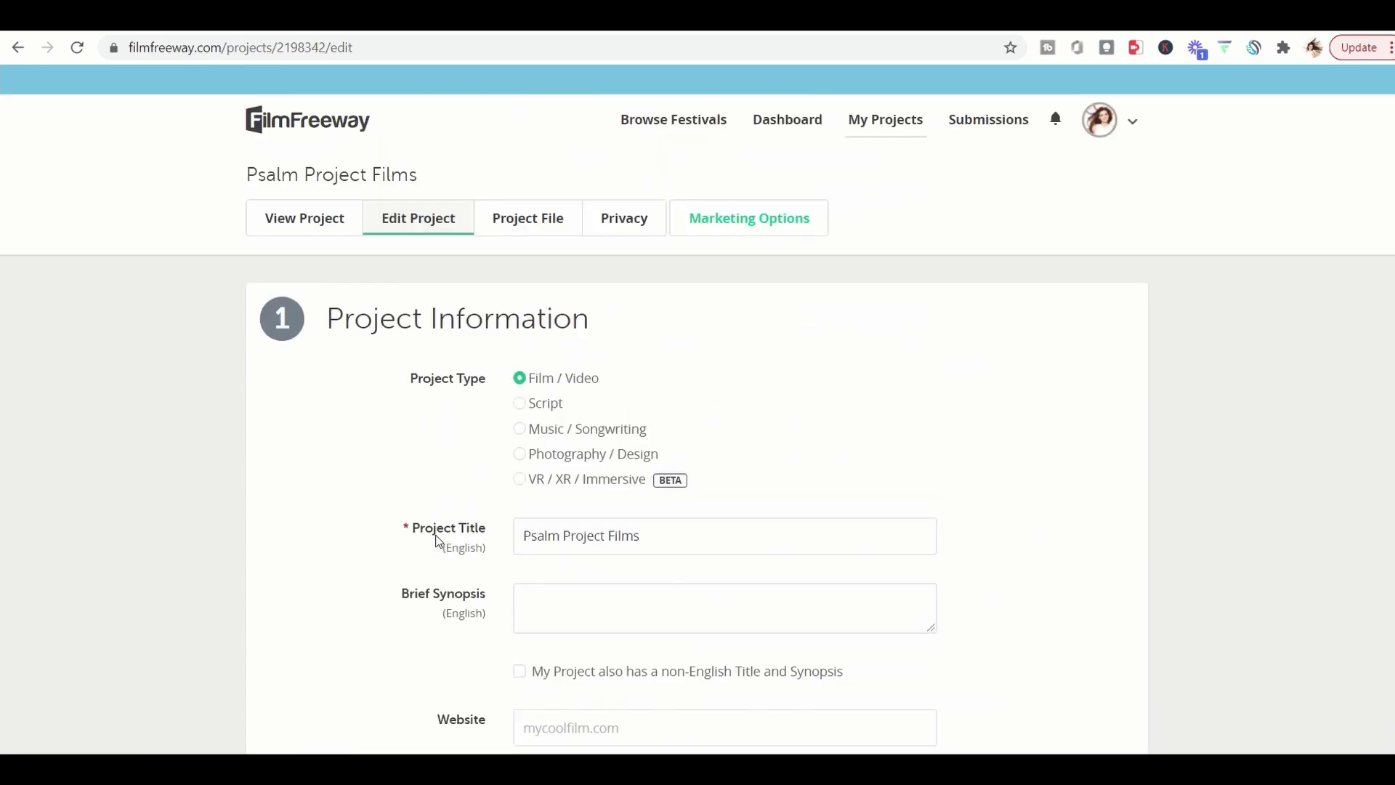
click(552, 221)
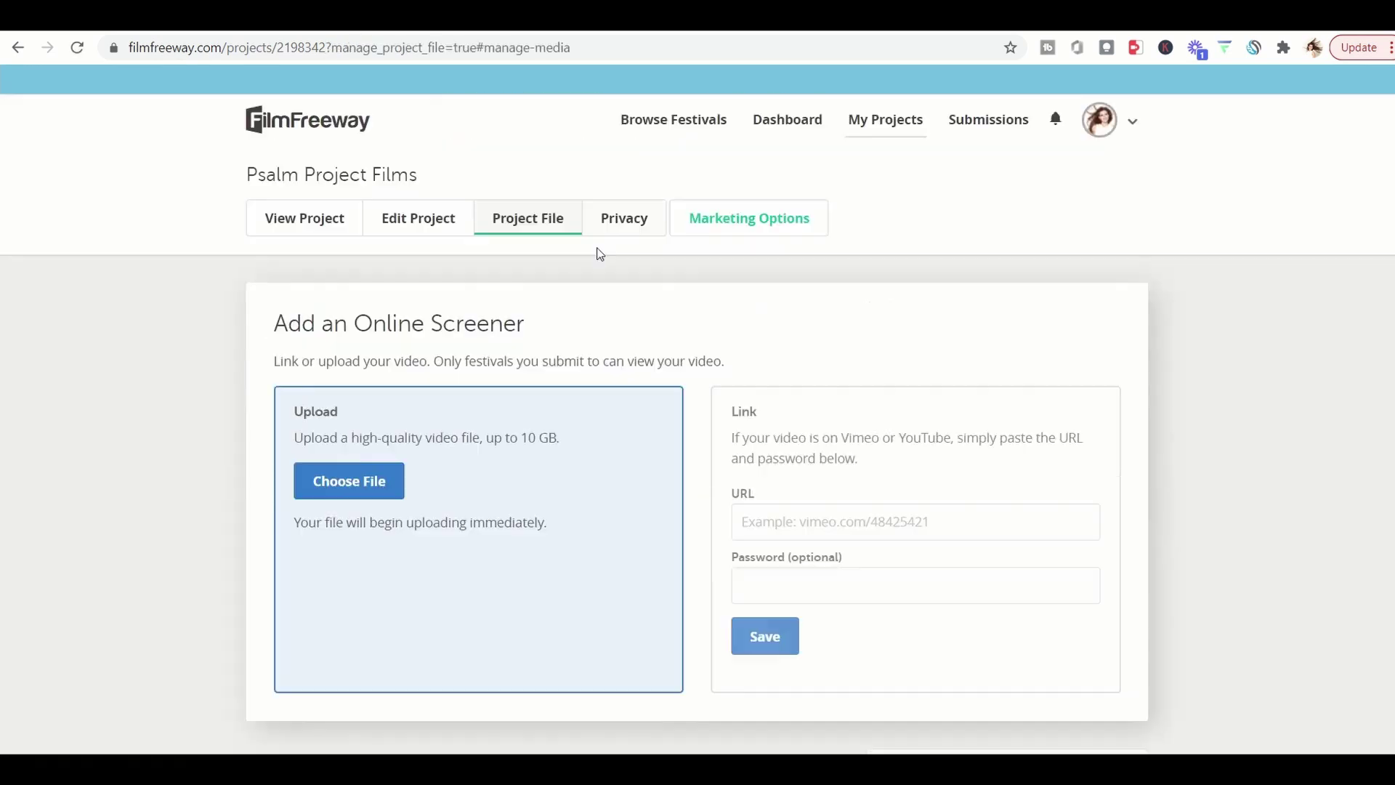
- Check Psalm Project Films' Privacy tab: Project Visibility (Festivals Only) and Project Page URL
click(613, 231)
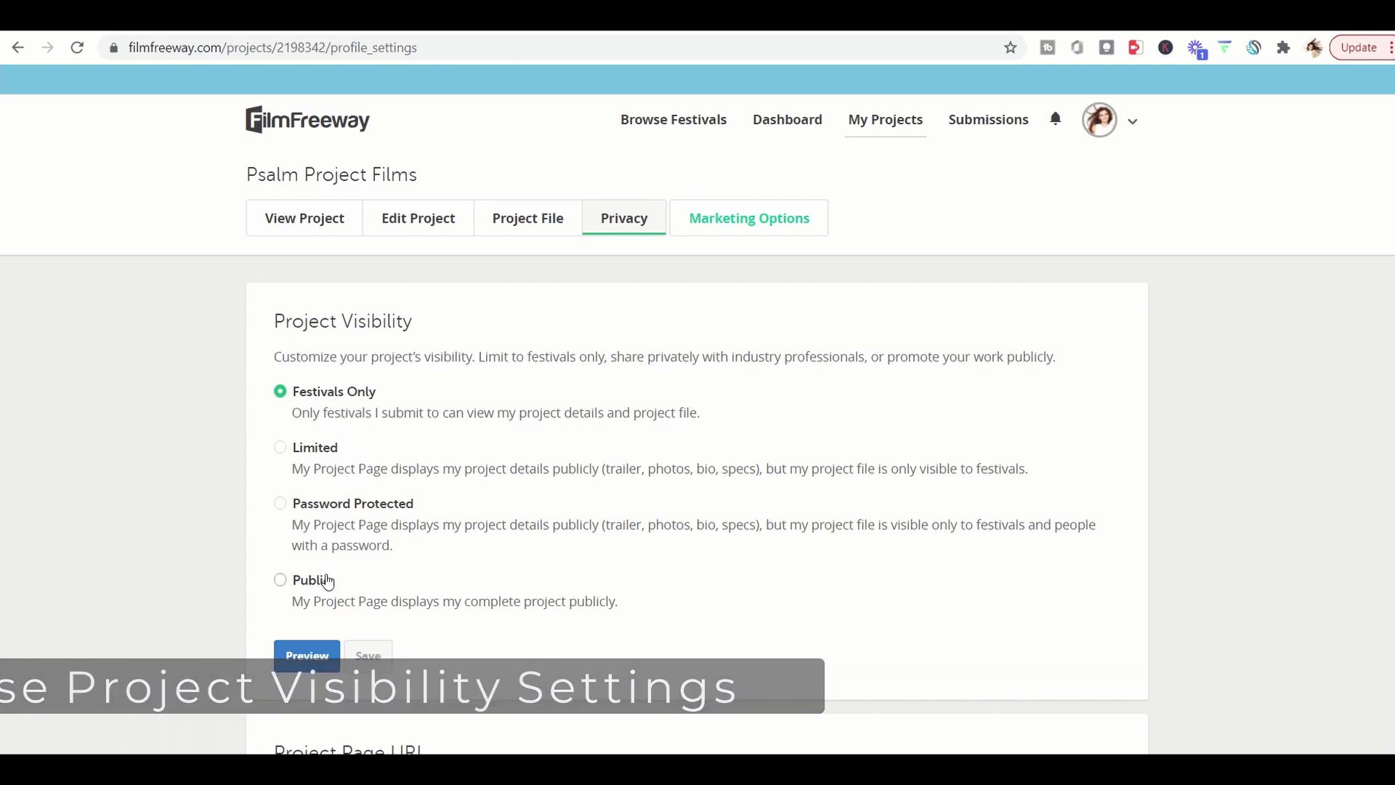
scroll(327, 579, down, 5)
click(514, 480)
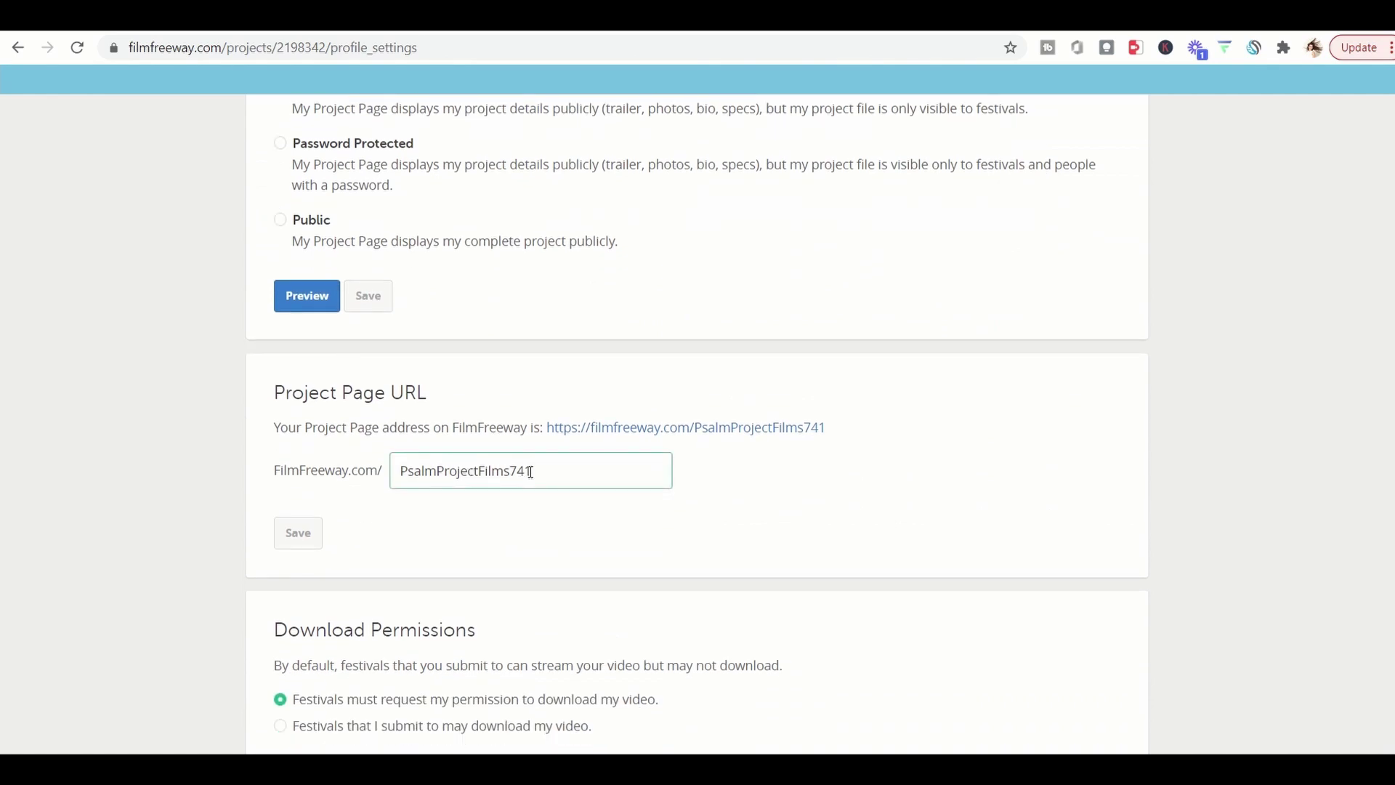
scroll(530, 472, down, 4)
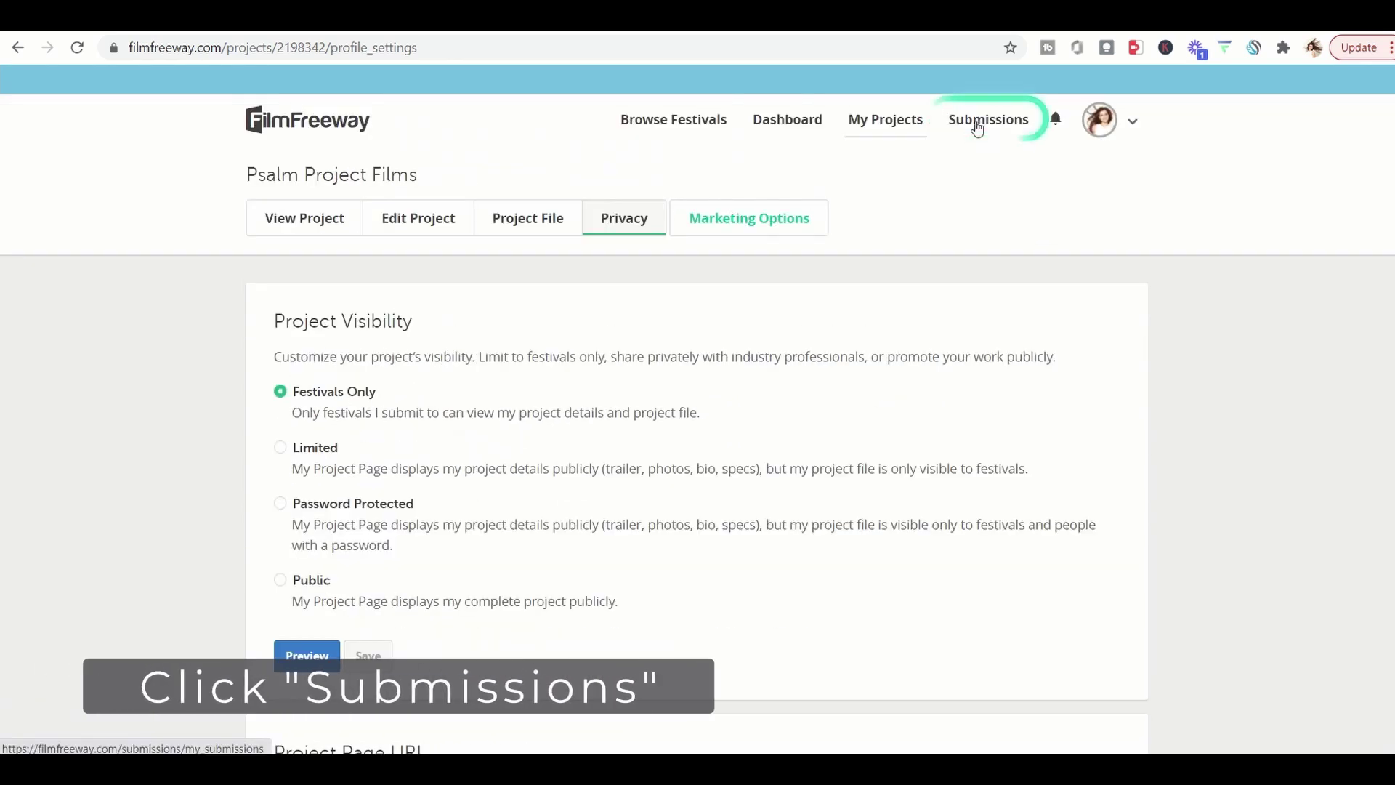
- Check the Submissions overview, then search Browse Festivals for 'content'
click(978, 127)
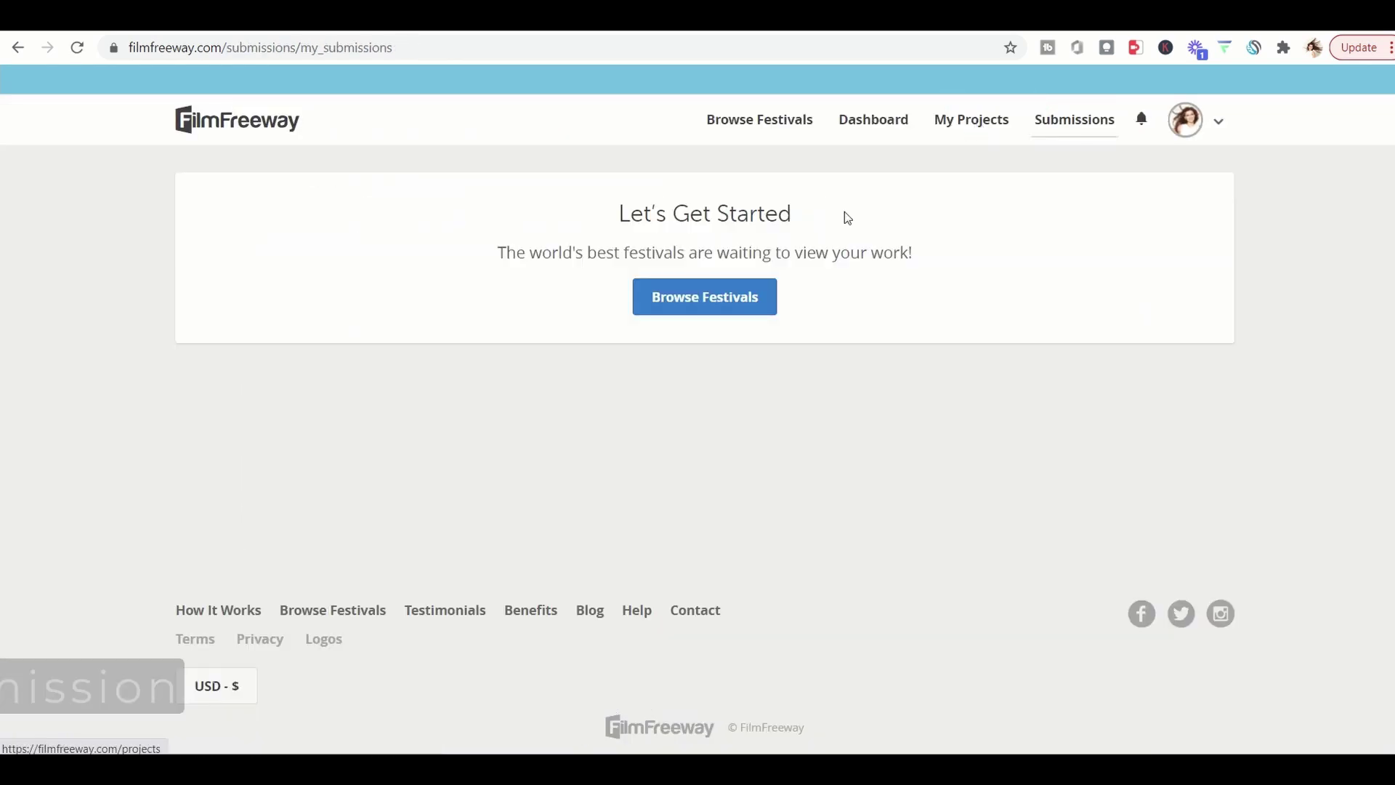
click(737, 306)
click(668, 197)
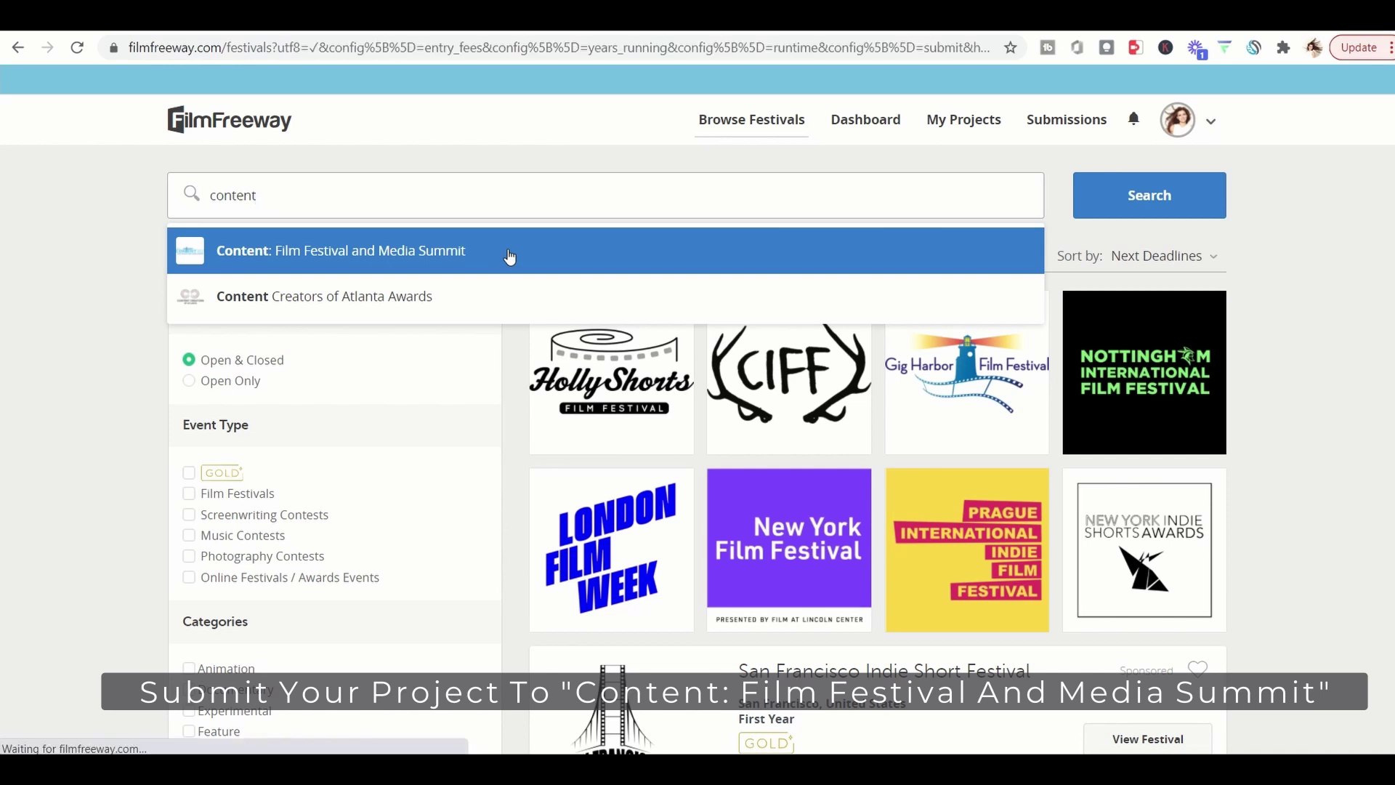
- Pick Content: Film Festival and Media Summit from the suggestions and save it to Favorites
click(510, 257)
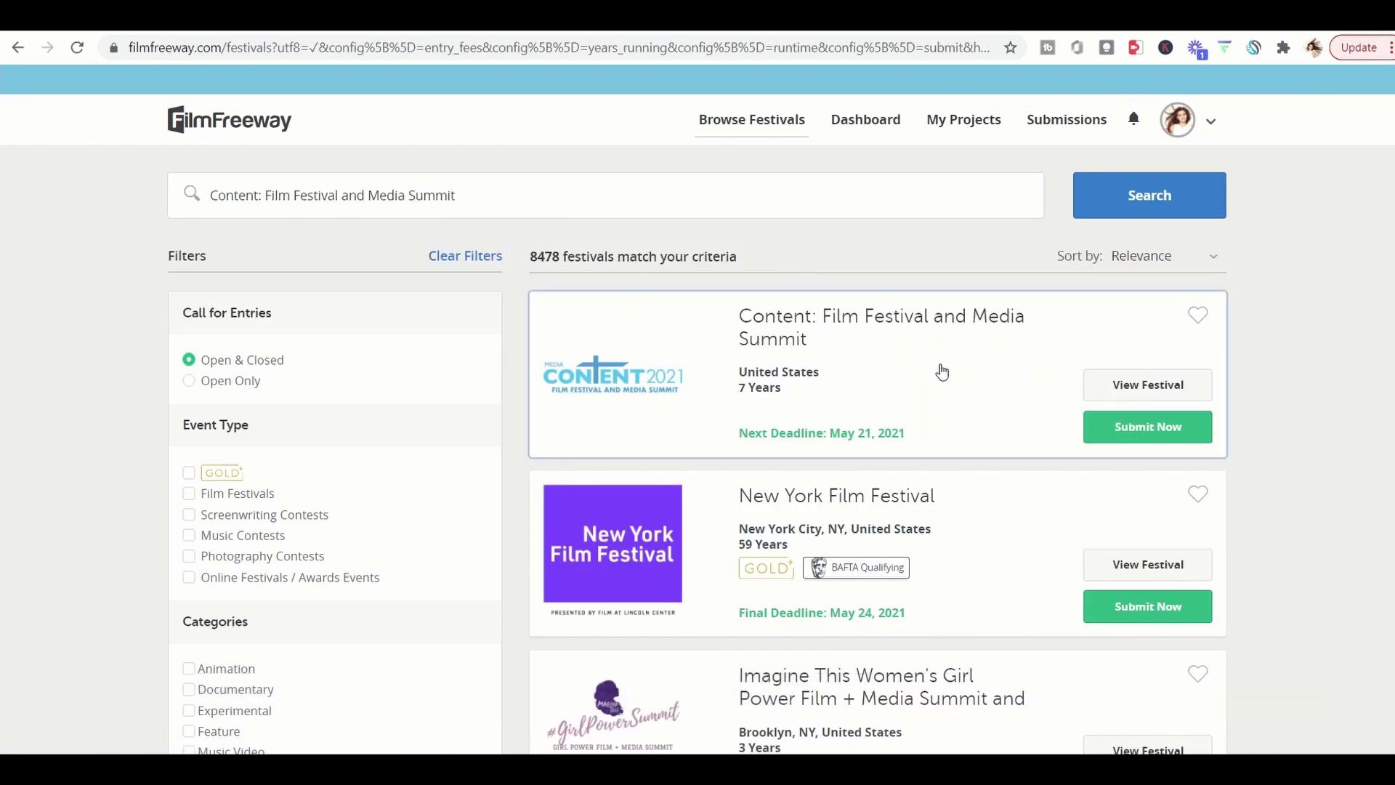
click(1198, 315)
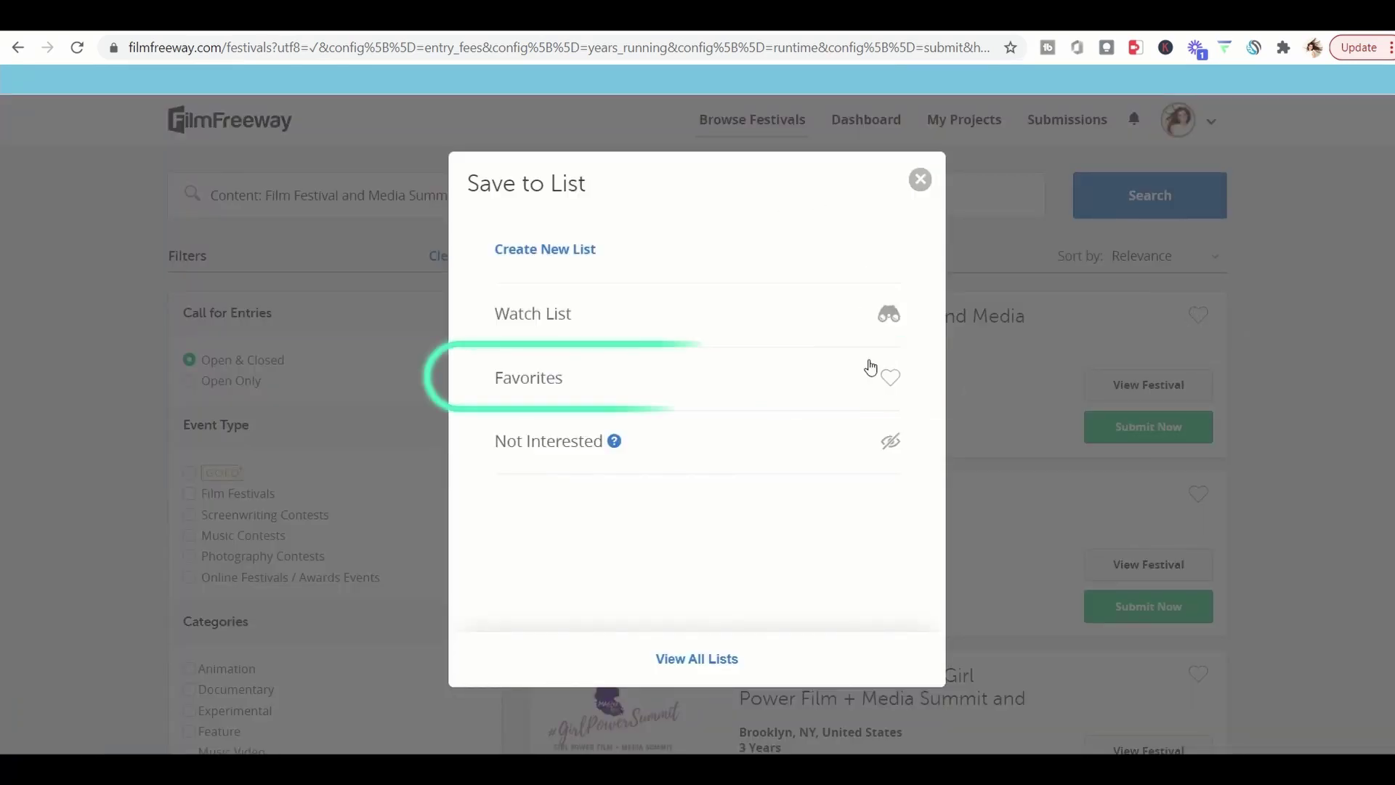
click(891, 379)
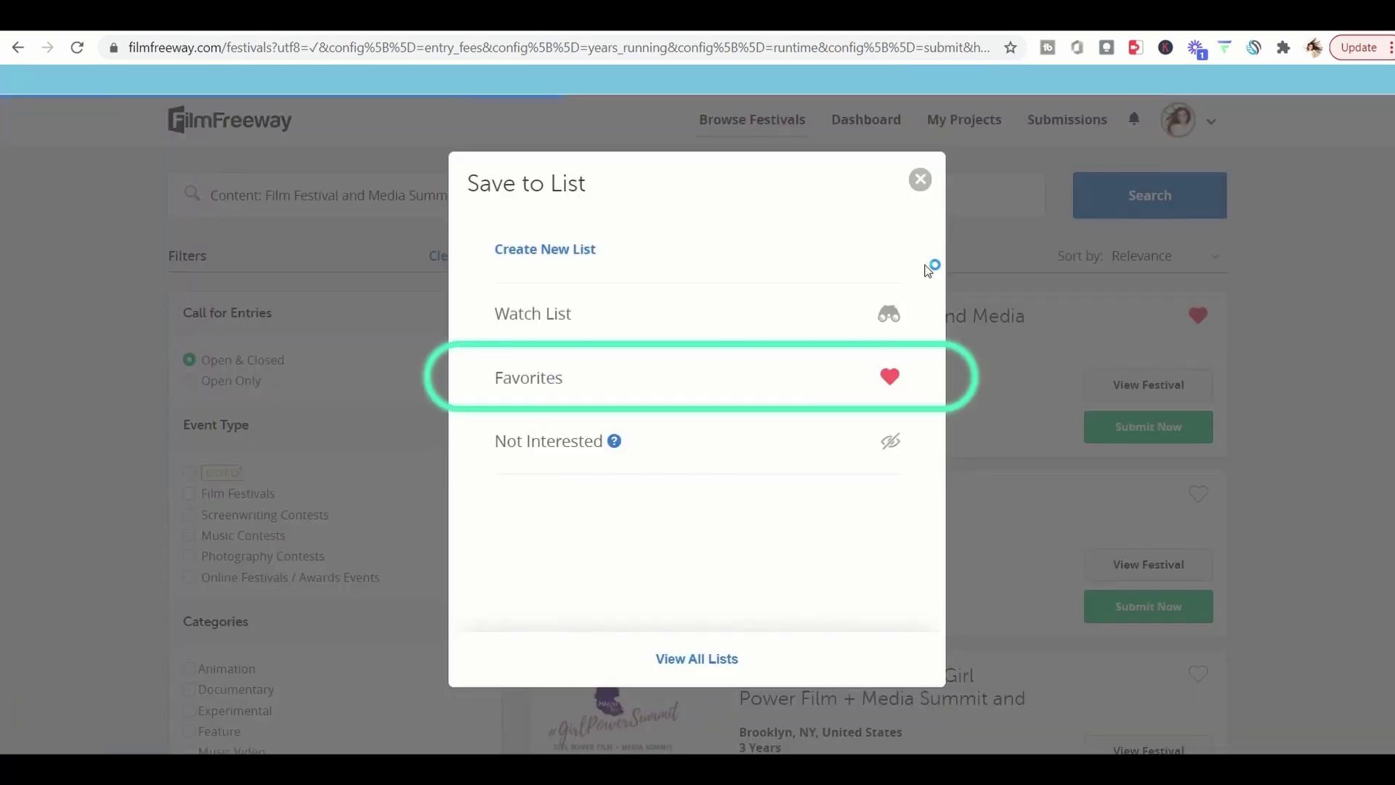
click(916, 184)
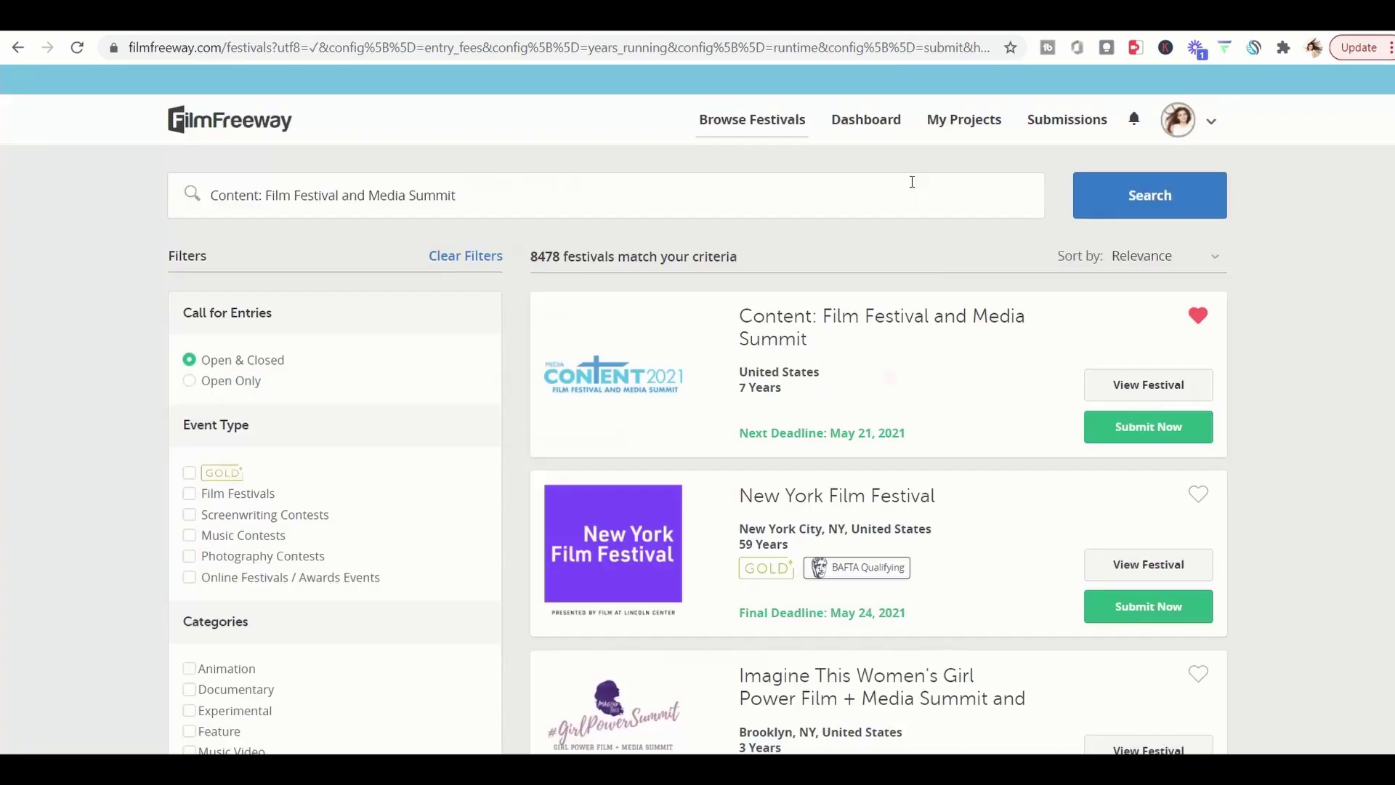
click(1142, 430)
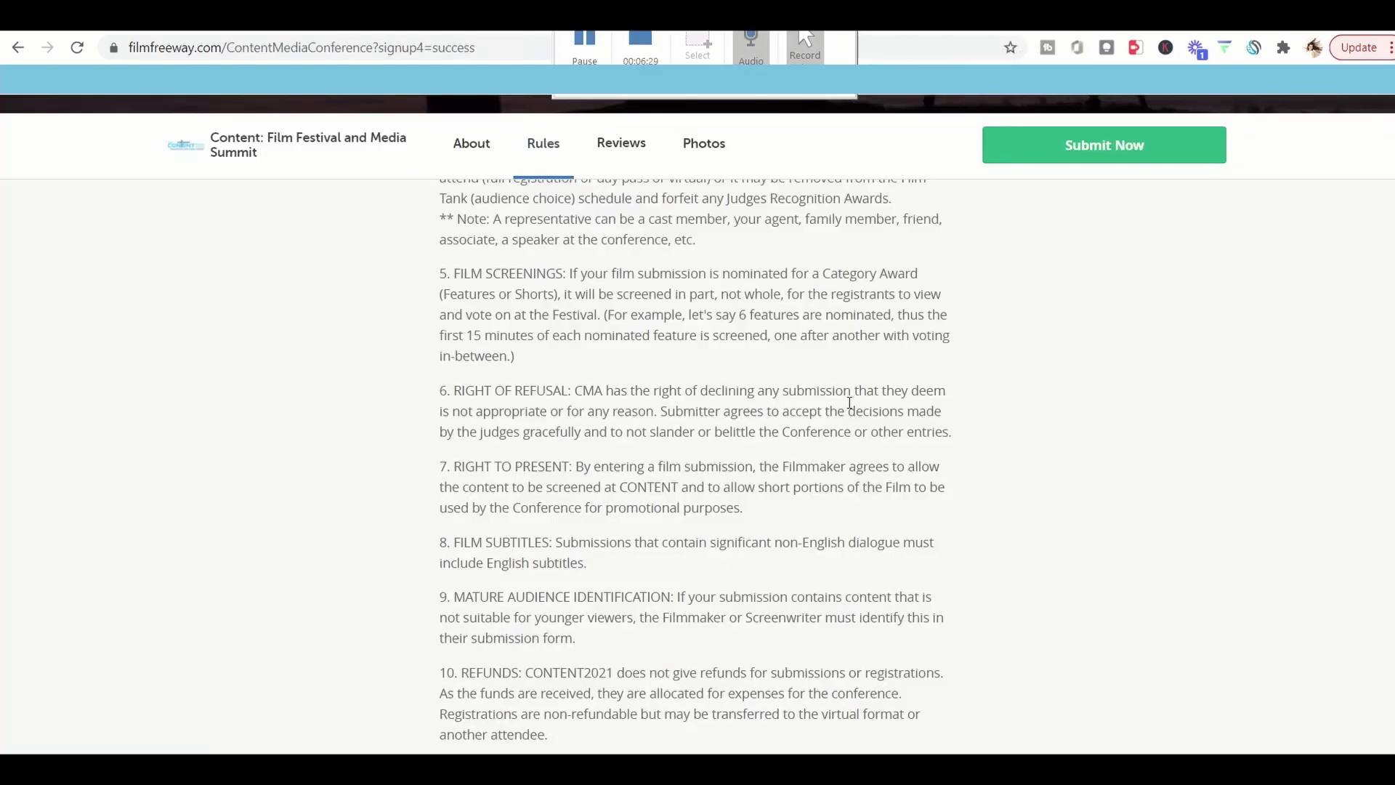
scroll(850, 402, up, 20)
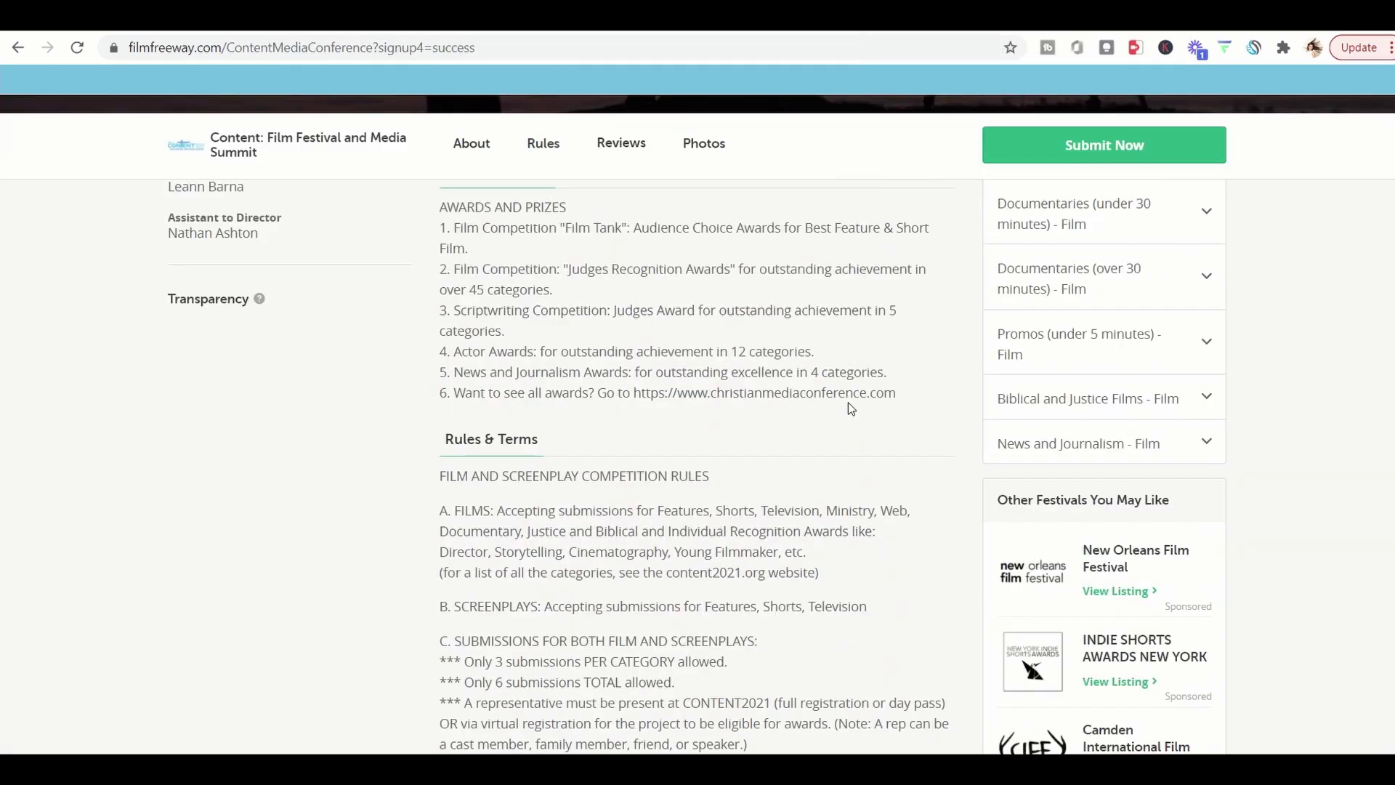
scroll(849, 402, up, 10)
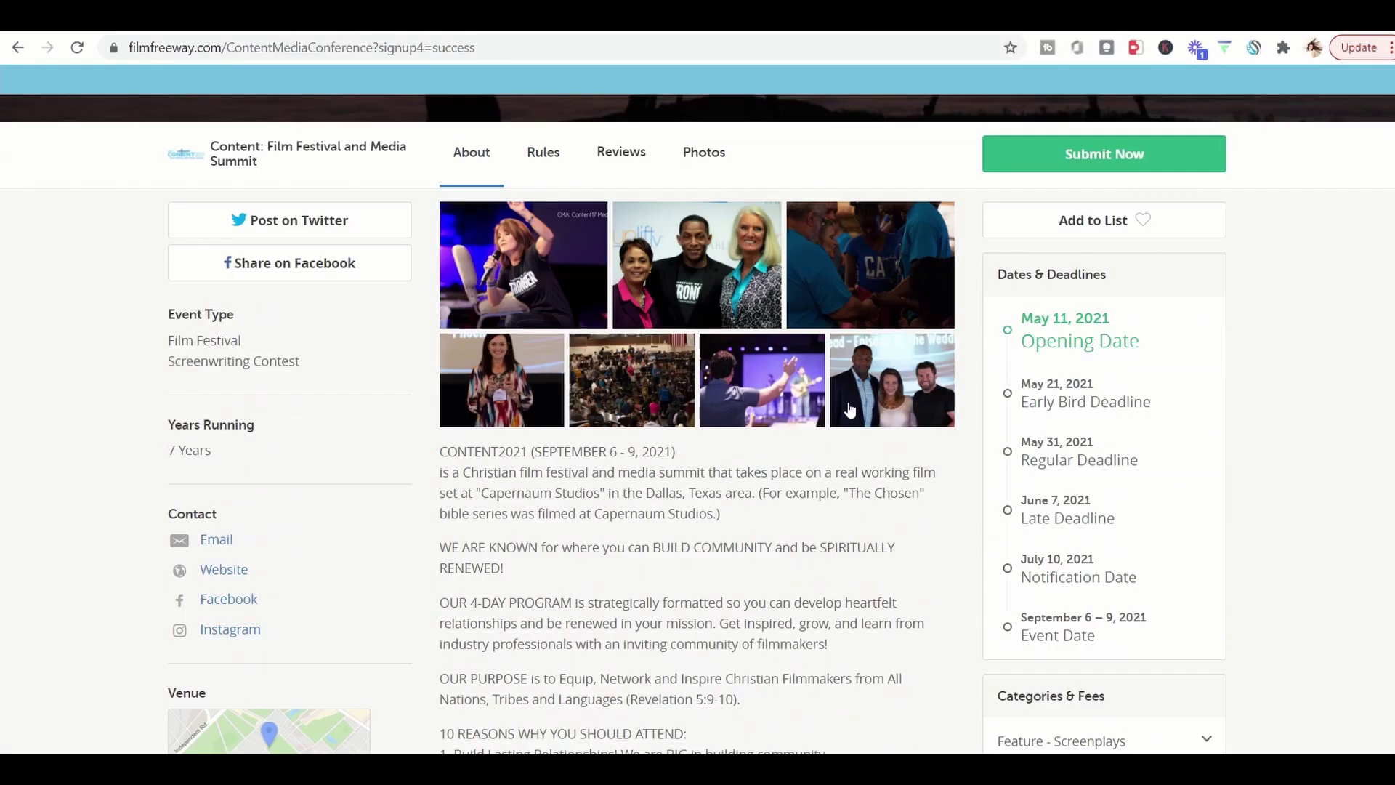
scroll(849, 402, down, 12)
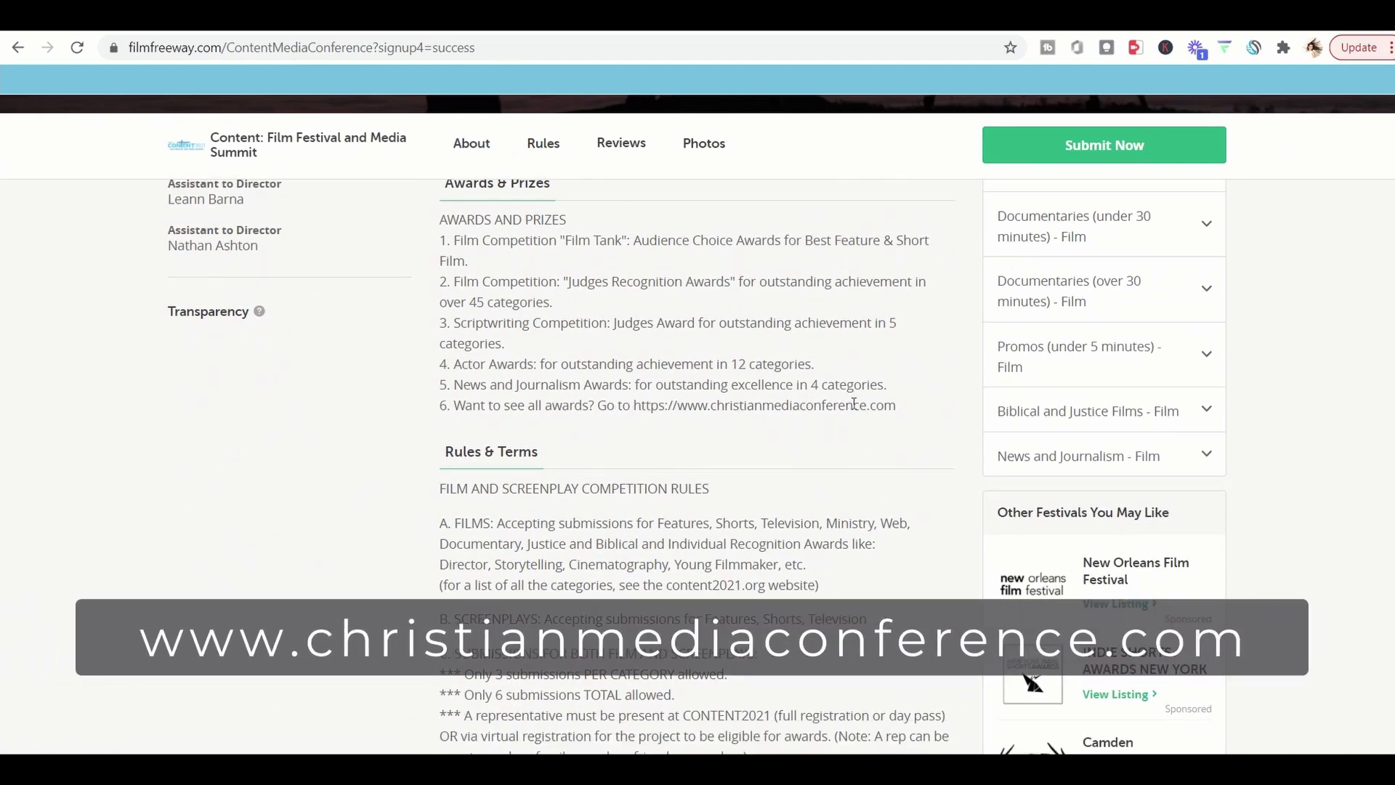
drag(909, 412, 667, 406)
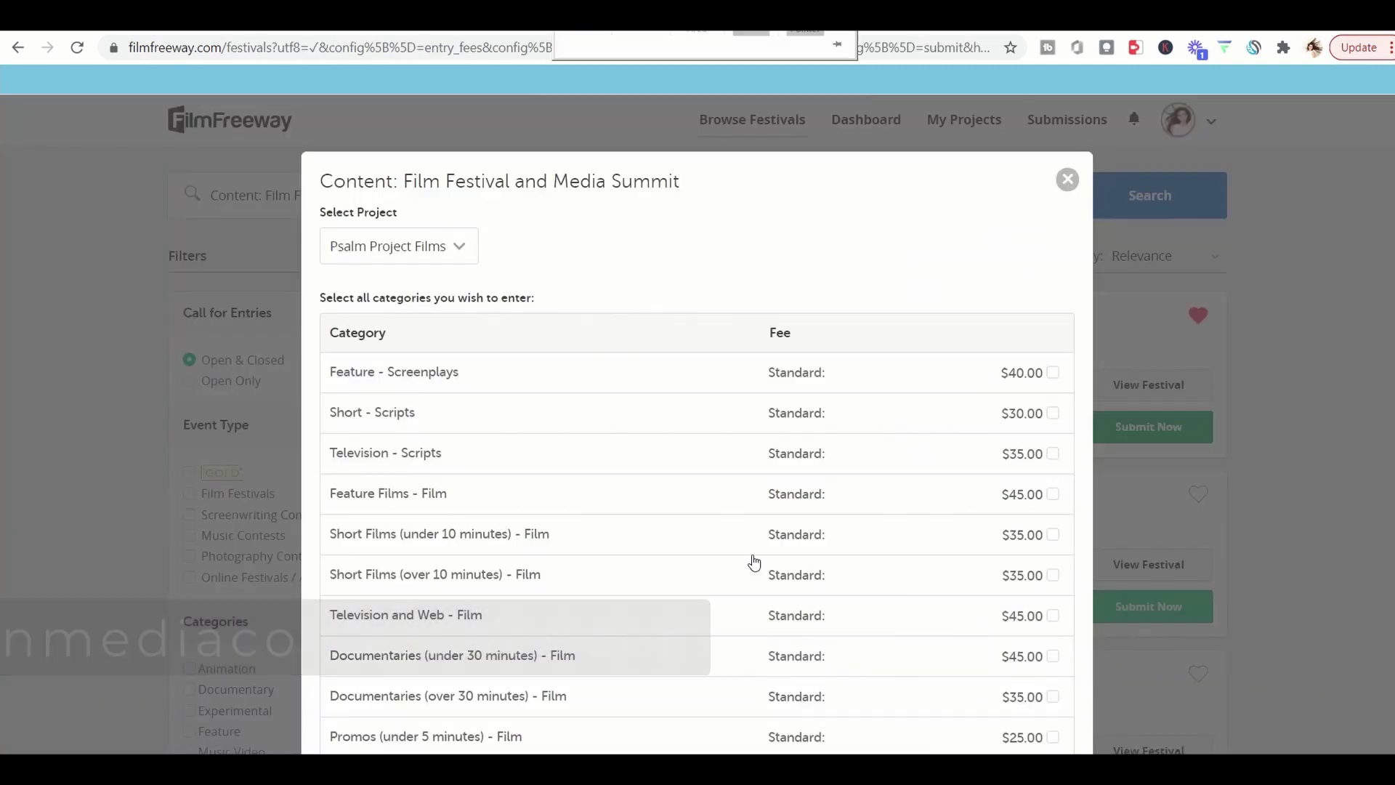
- Scroll down through the category fees and additional-information fields to Add to Cart & Checkout, then back up
scroll(751, 596, down, 3)
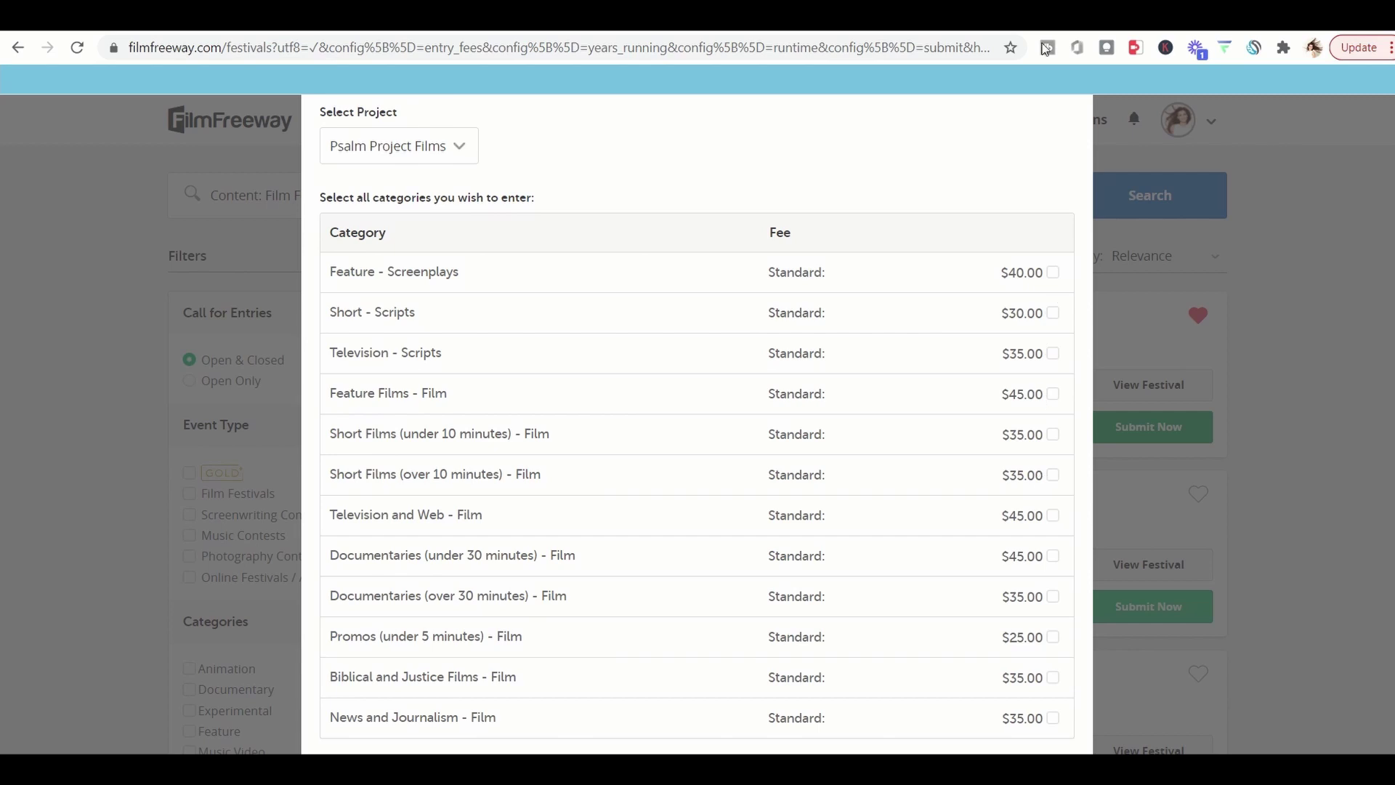
scroll(940, 568, down, 5)
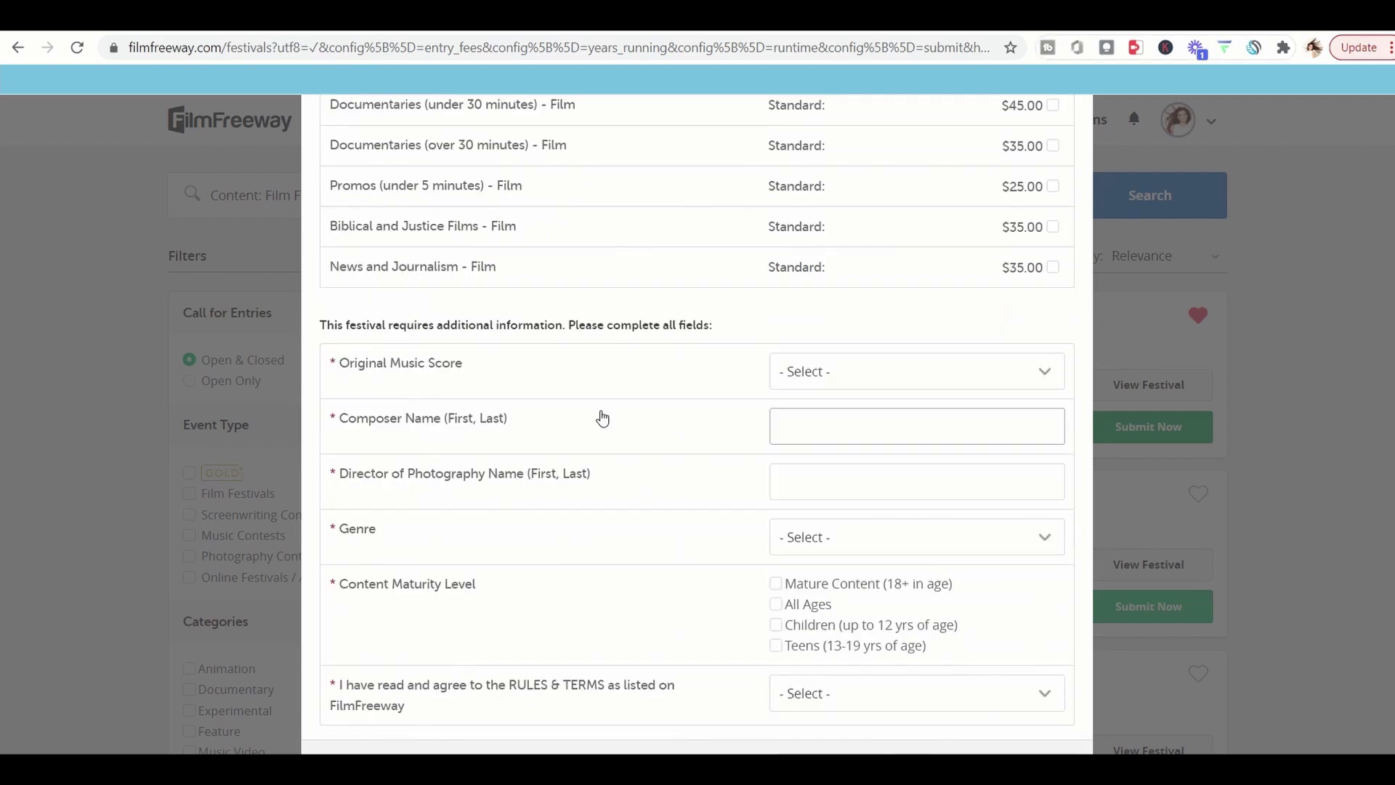
scroll(484, 374, down, 1)
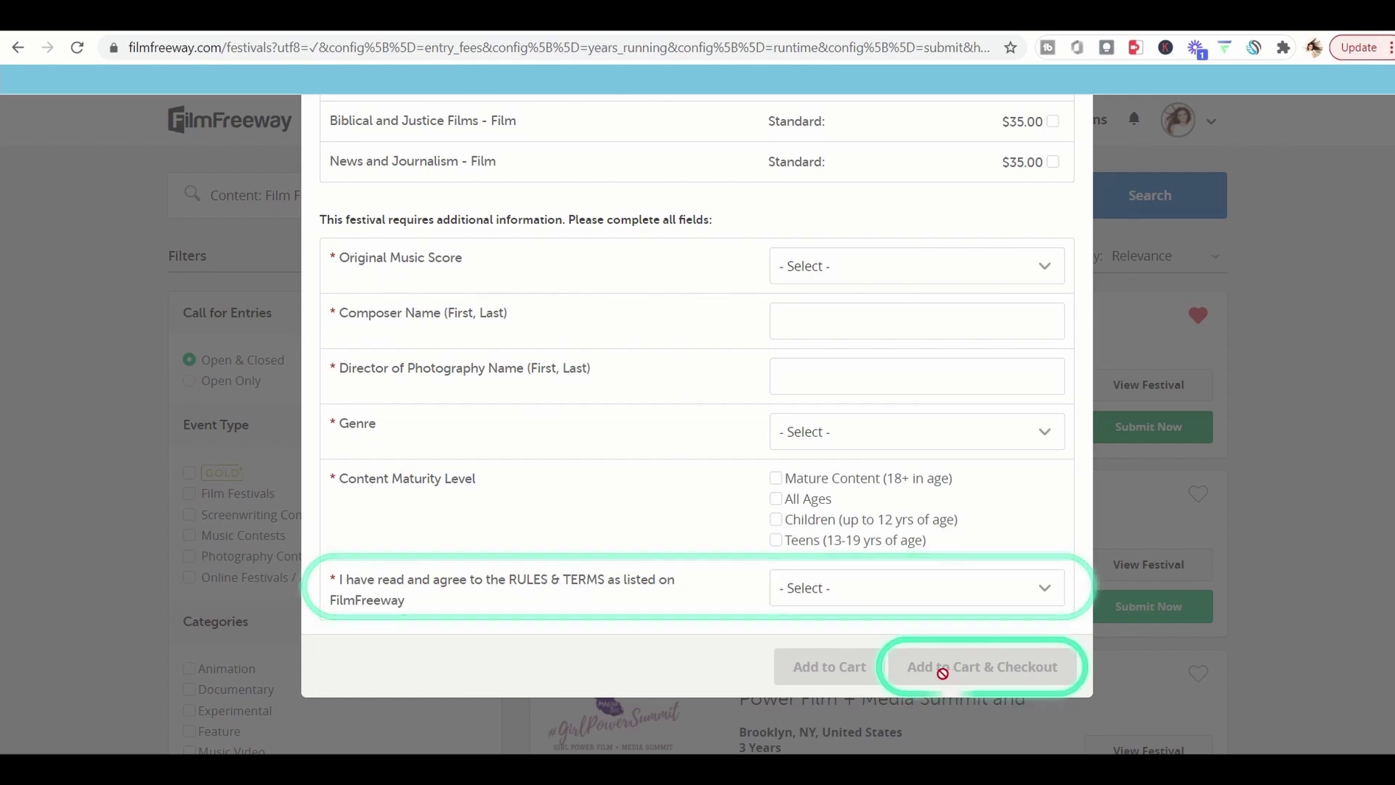
scroll(946, 673, up, 10)
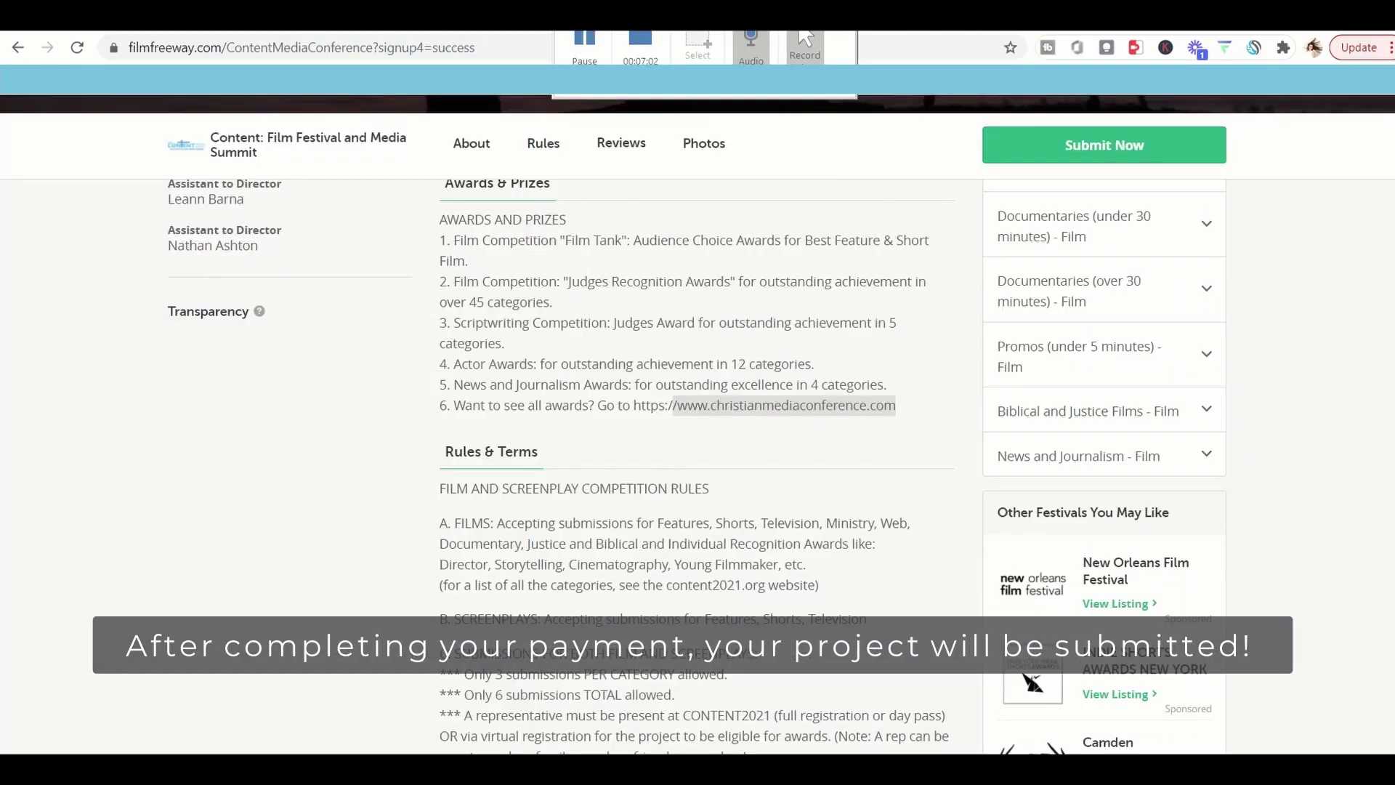
scroll(619, 293, up, 10)
scroll(619, 293, up, 3)
scroll(618, 294, down, 2)
scroll(81, 300, up, 6)
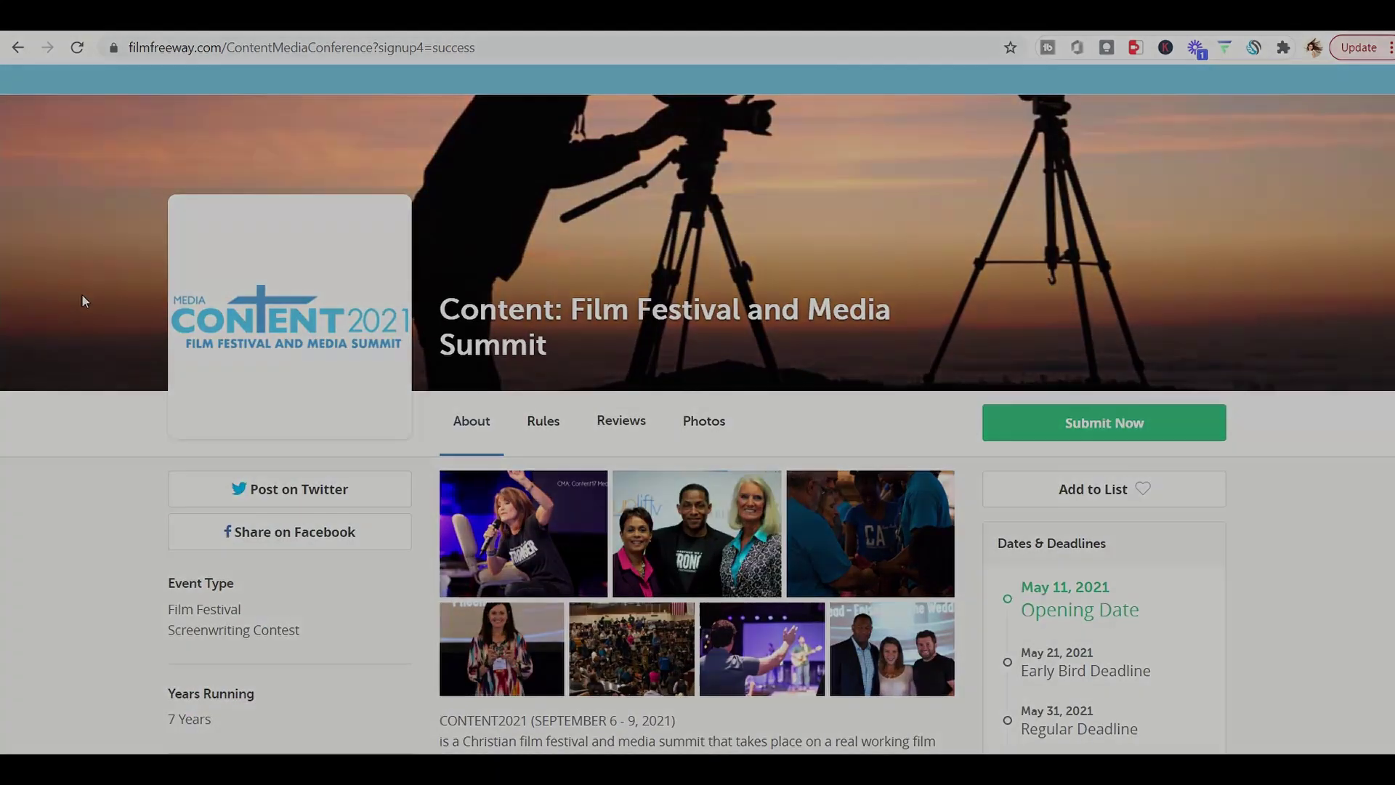